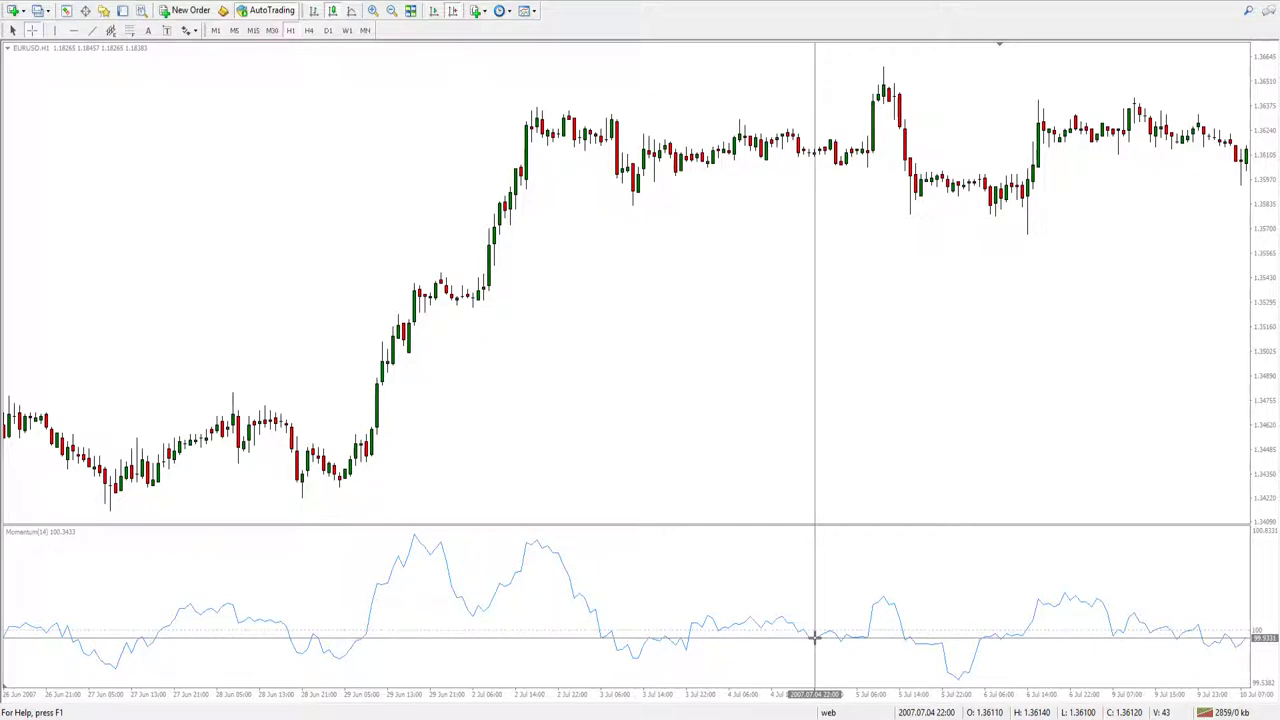
Examine how the Momentum line crosses its 100 level against EURUSD H1 price moves through July 2007.
scroll(874, 627, down, 8)
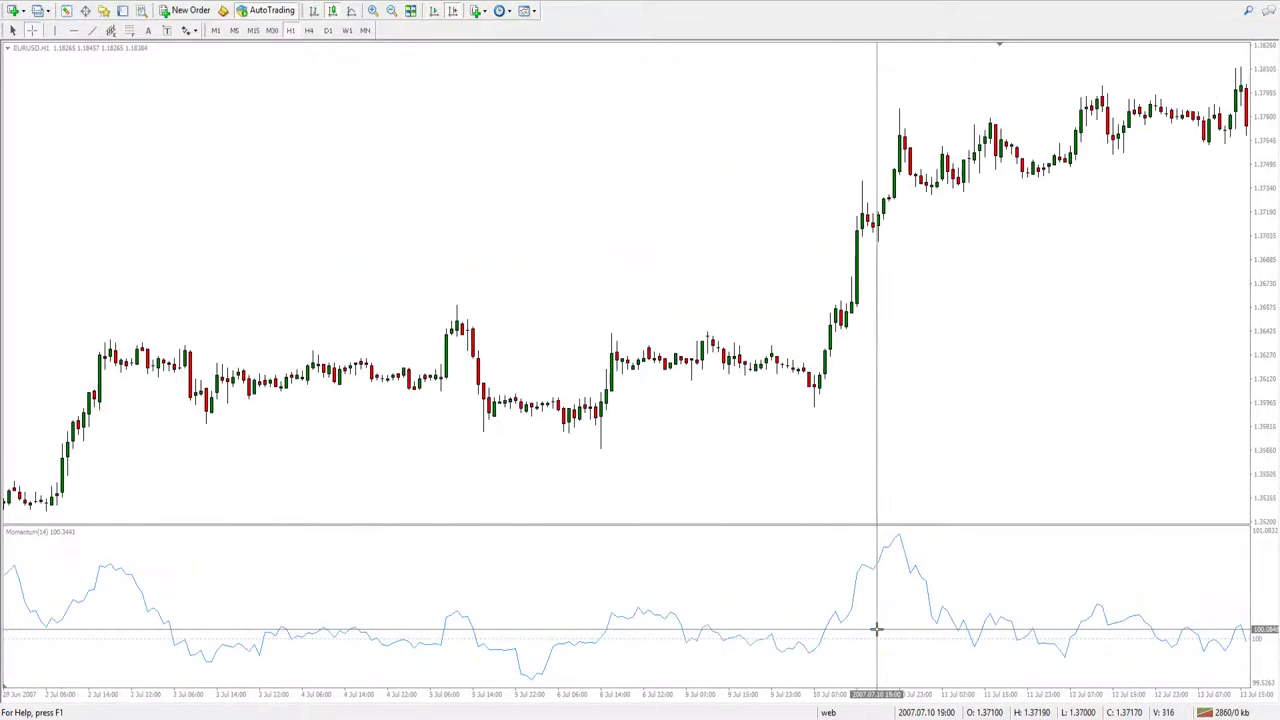
scroll(876, 628, down, 3)
scroll(876, 628, down, 3)
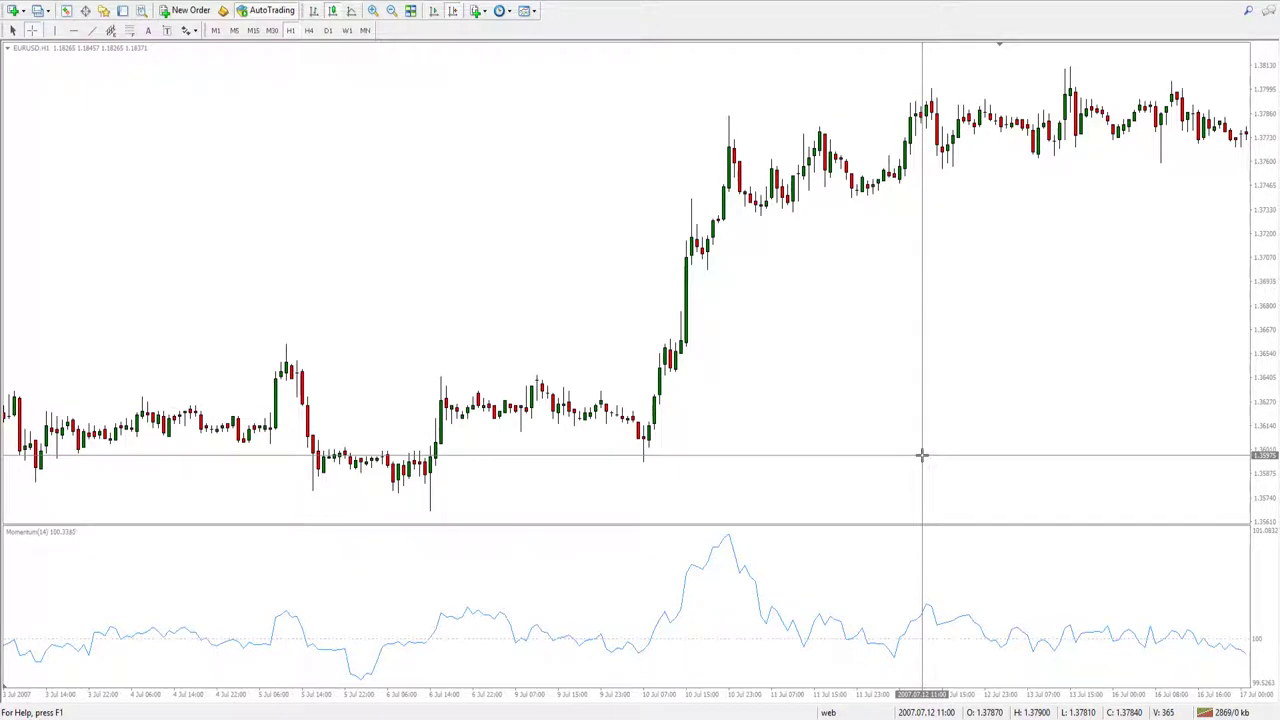
scroll(921, 456, down, 5)
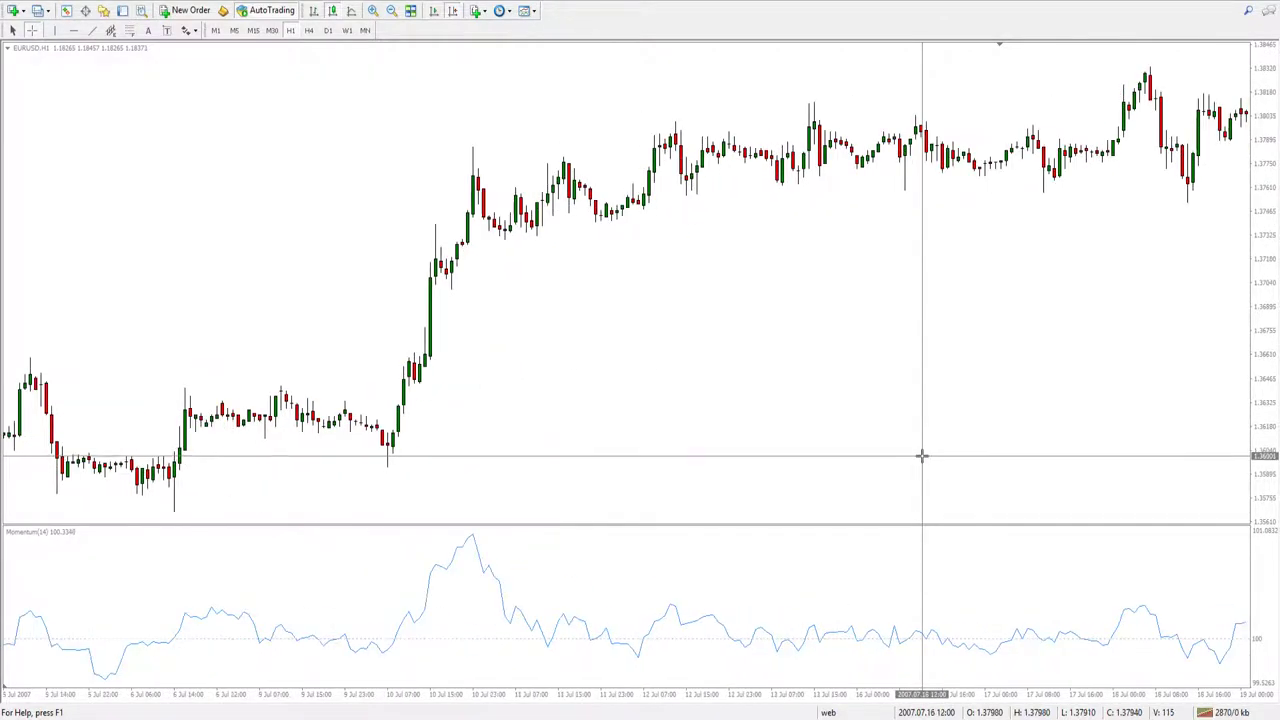
scroll(921, 456, down, 5)
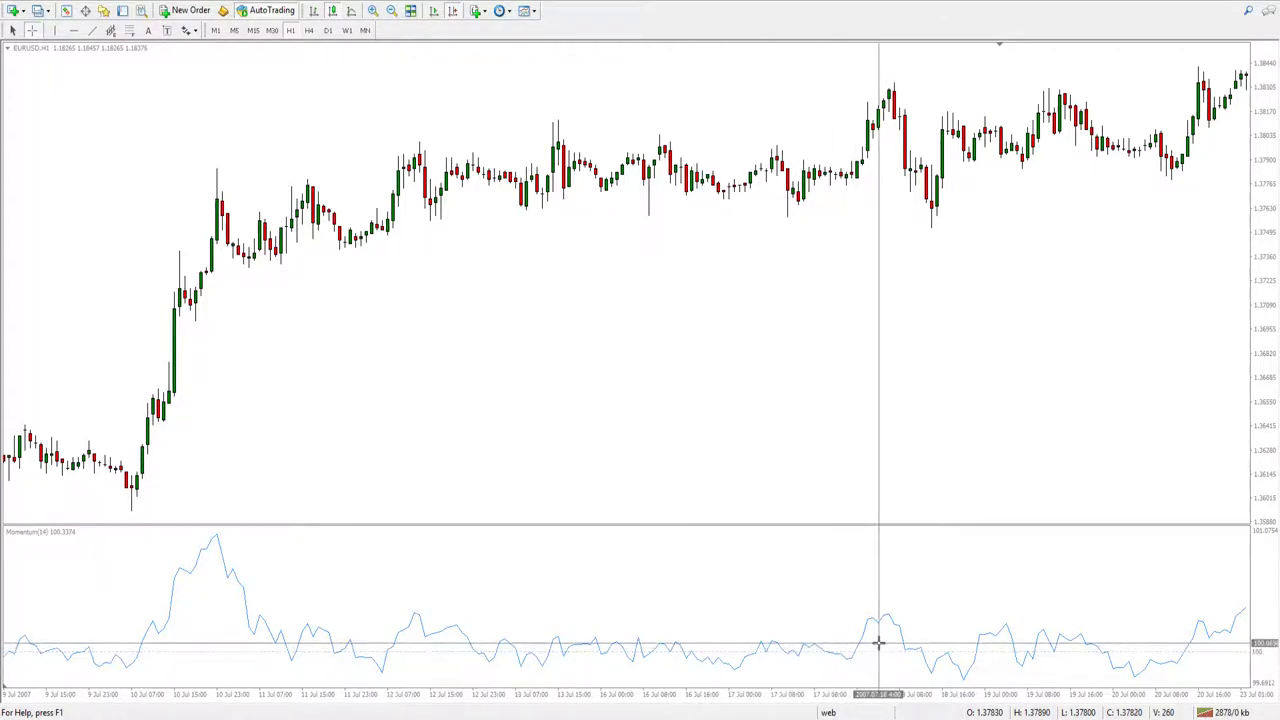
scroll(875, 648, down, 10)
scroll(879, 640, down, 2)
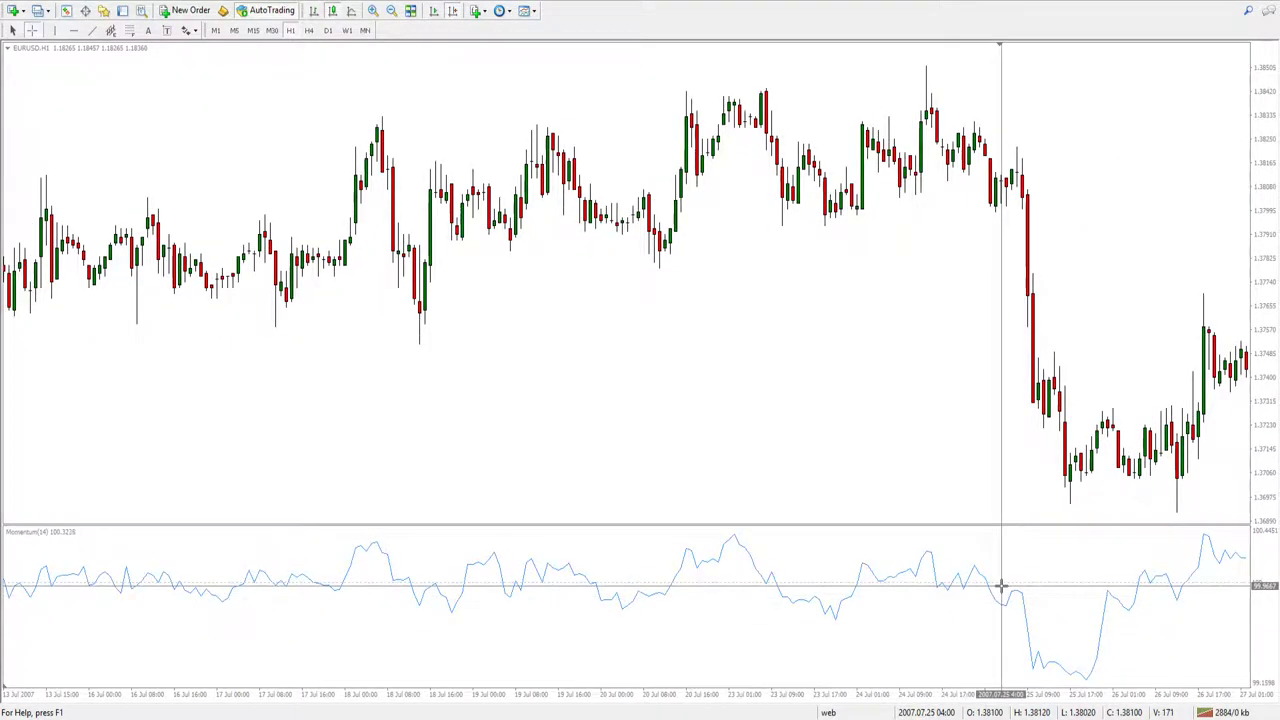
scroll(1001, 587, down, 6)
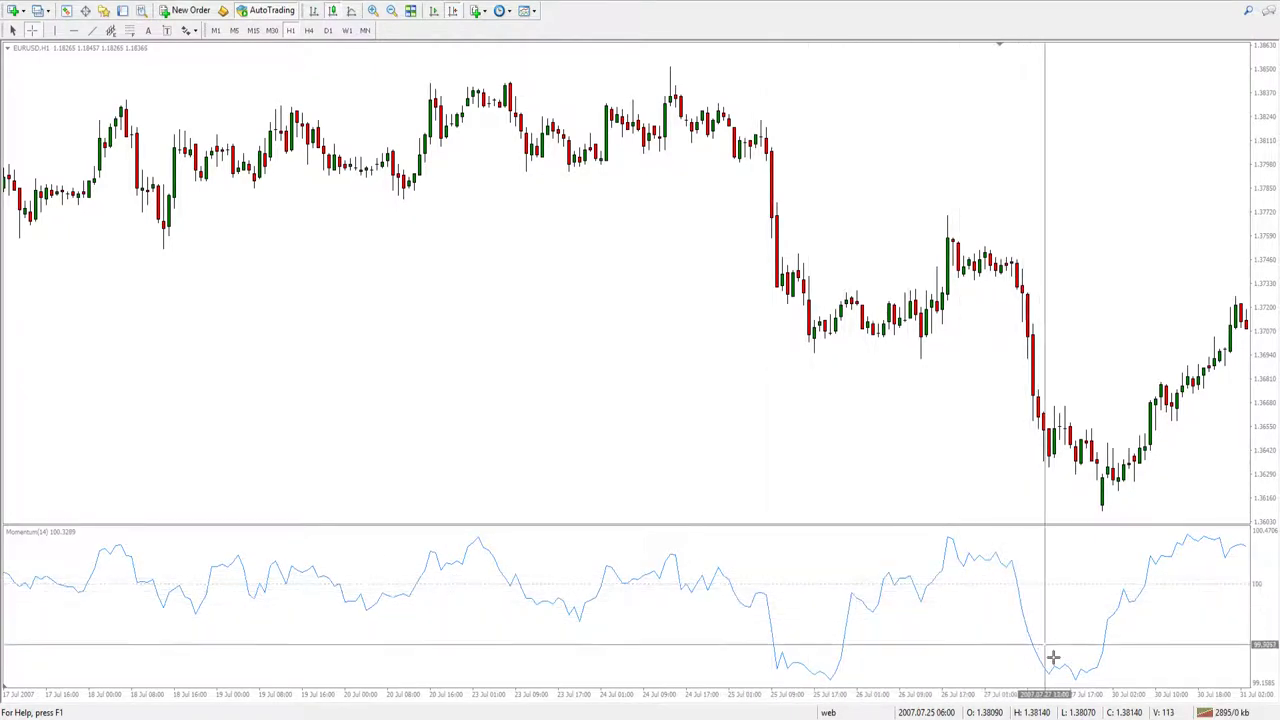
scroll(1134, 580, down, 2)
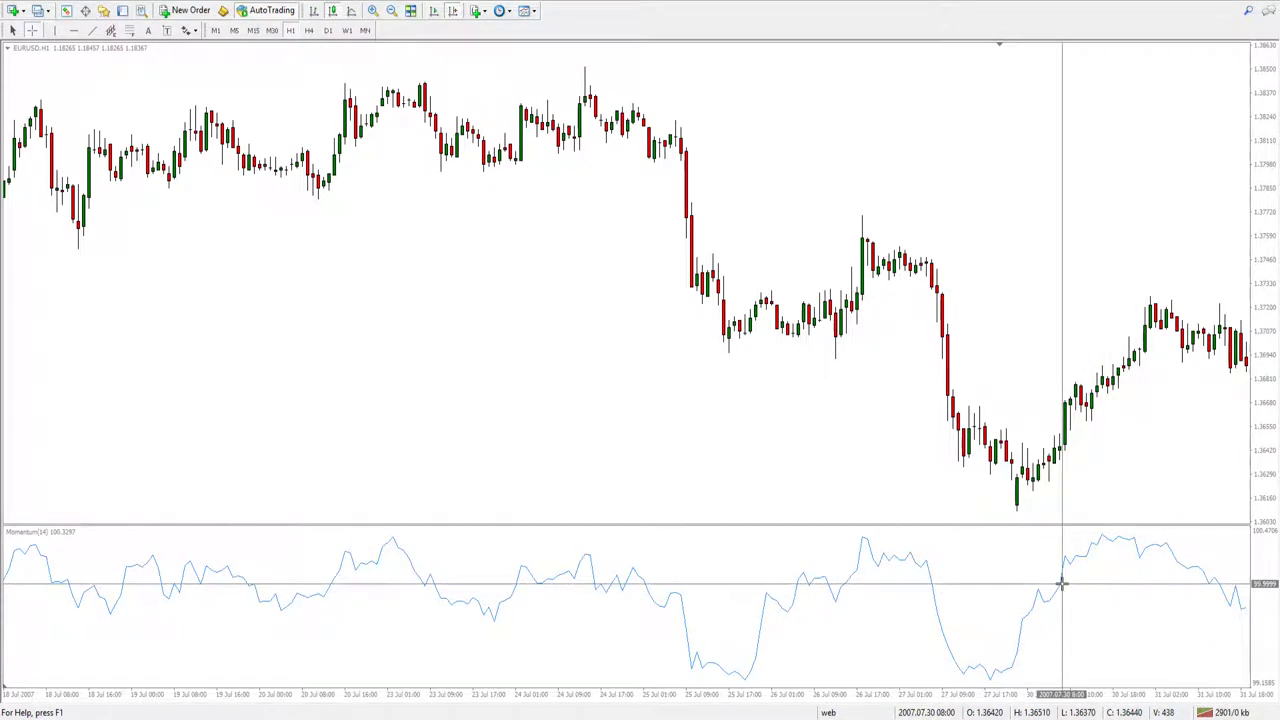
scroll(1062, 584, down, 2)
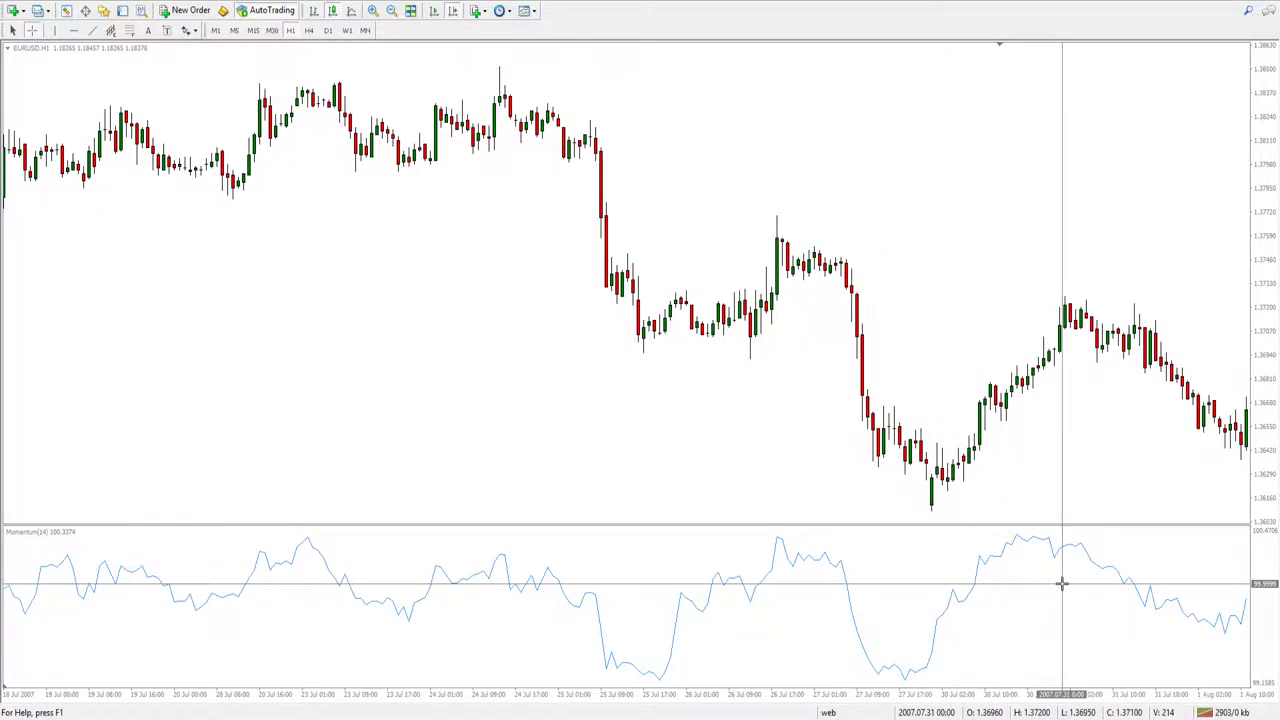
scroll(1022, 607, down, 14)
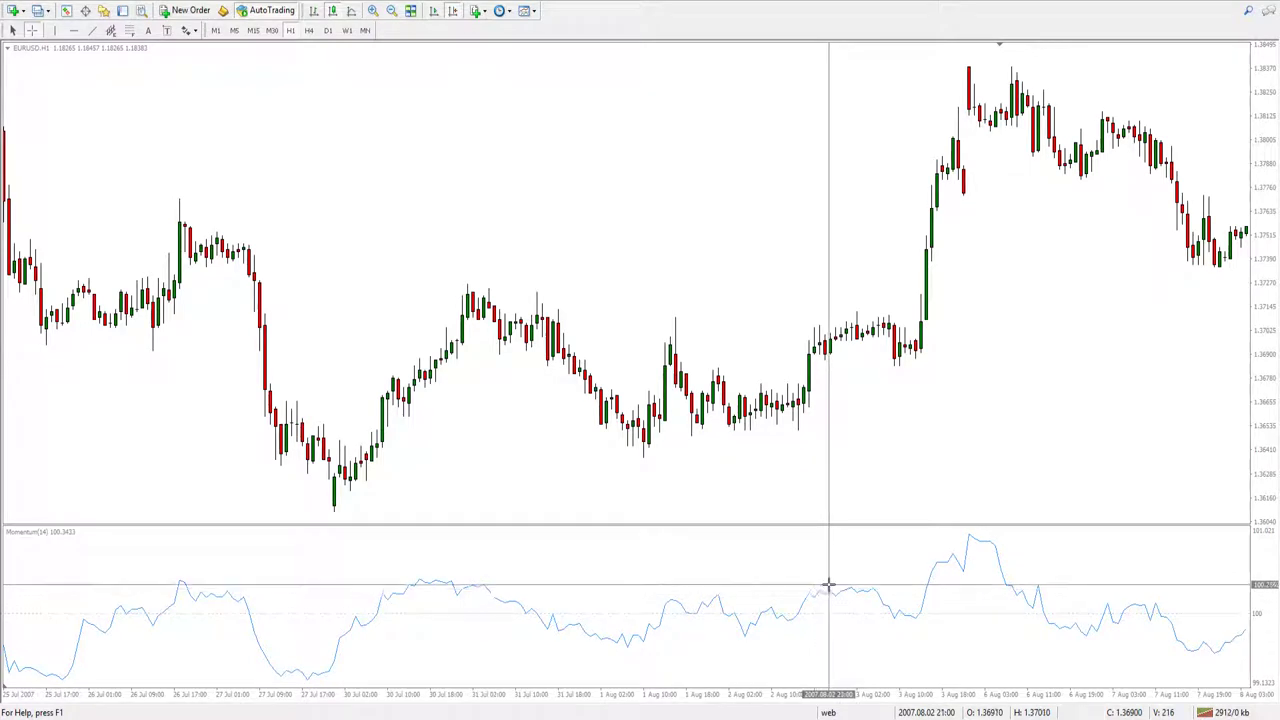
Examine the Momentum crossings of the 100 level against the EURUSD price swings from August to mid-September 2007.
scroll(828, 585, down, 4)
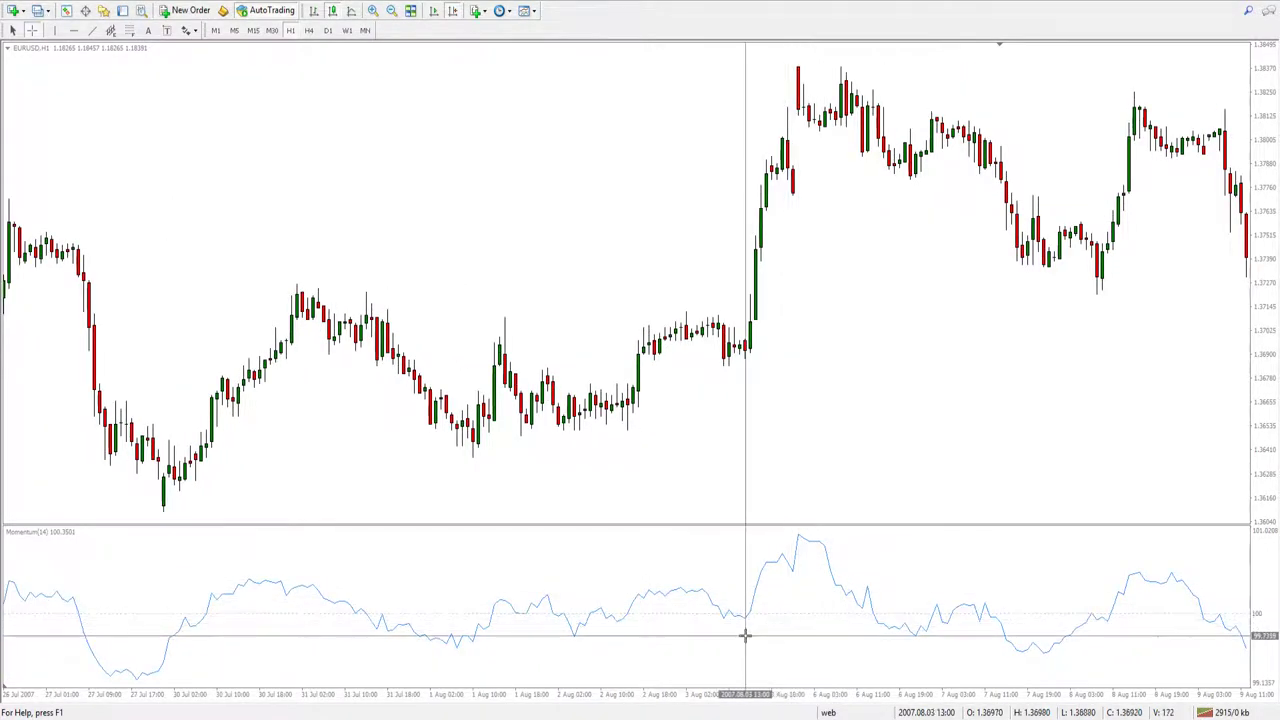
scroll(749, 634, down, 2)
scroll(749, 634, up, 4)
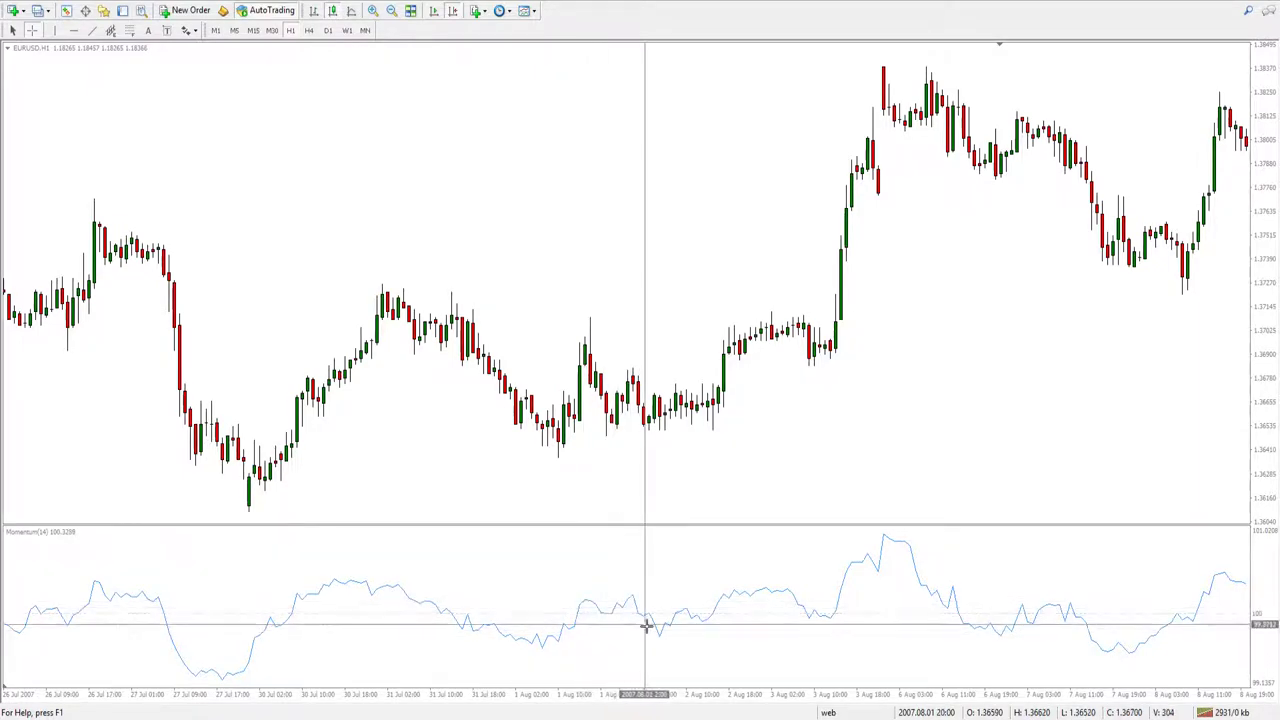
scroll(765, 612, down, 10)
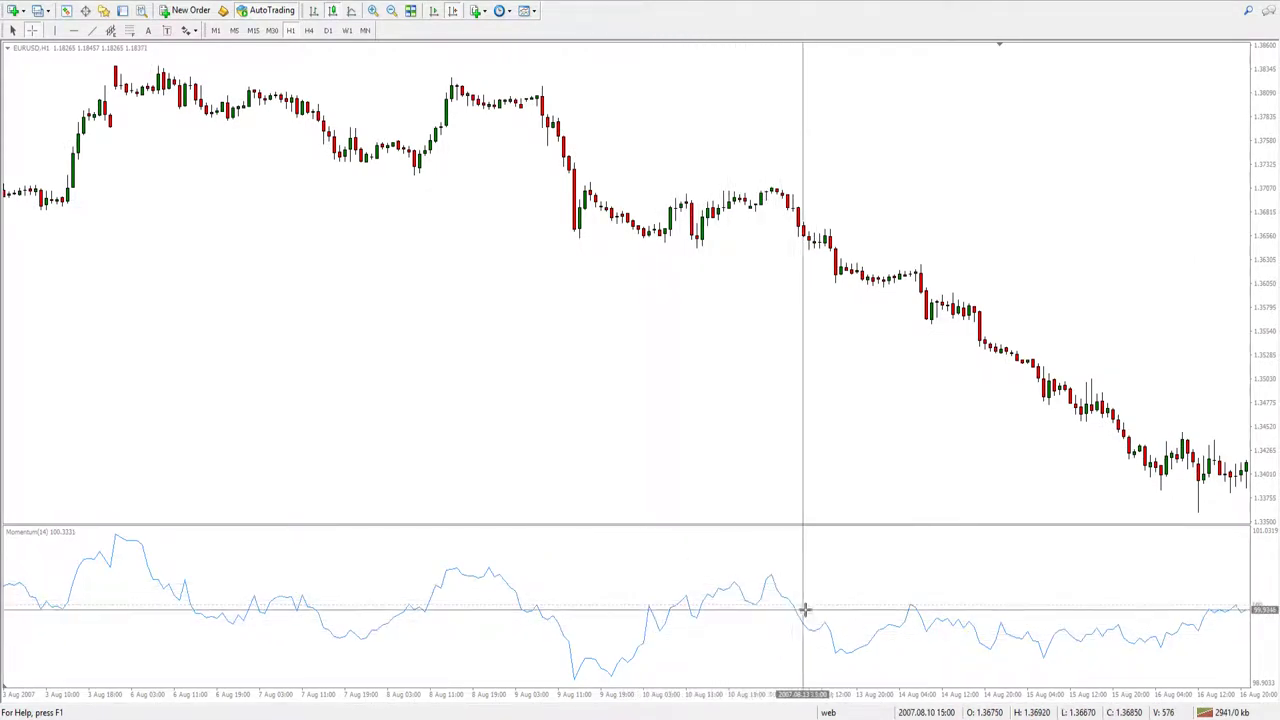
scroll(880, 635, down, 8)
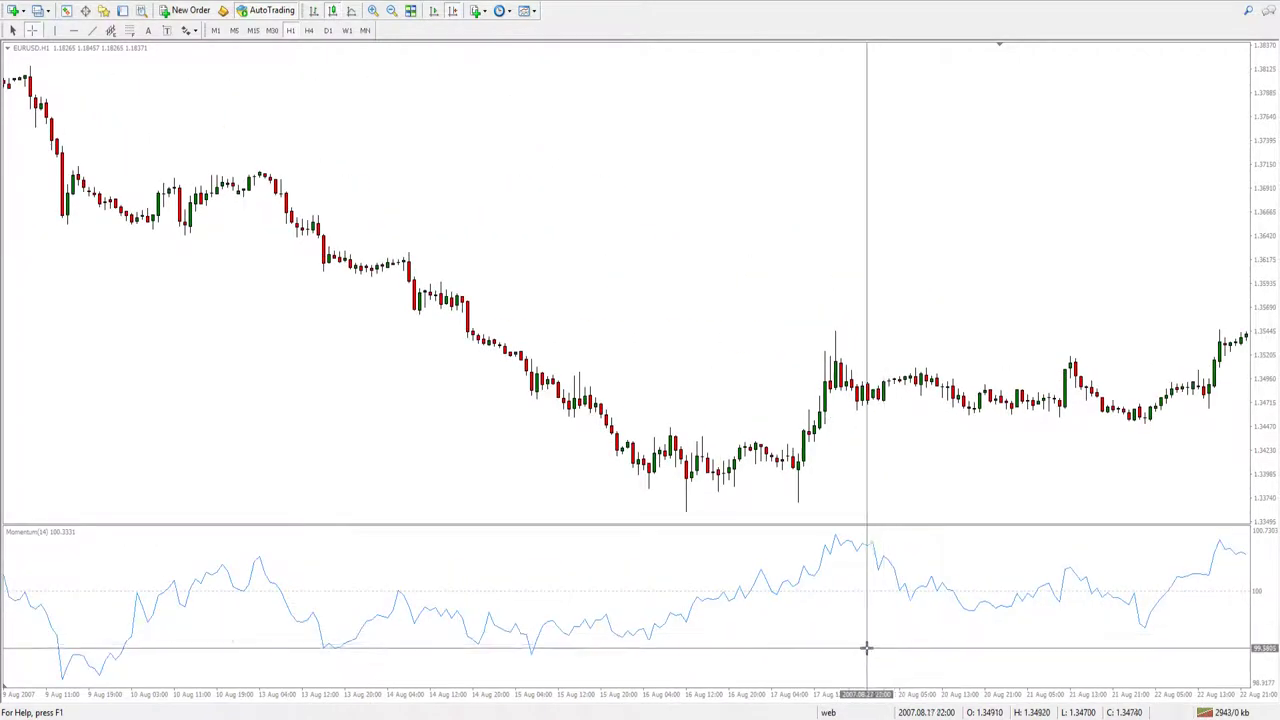
scroll(884, 633, down, 4)
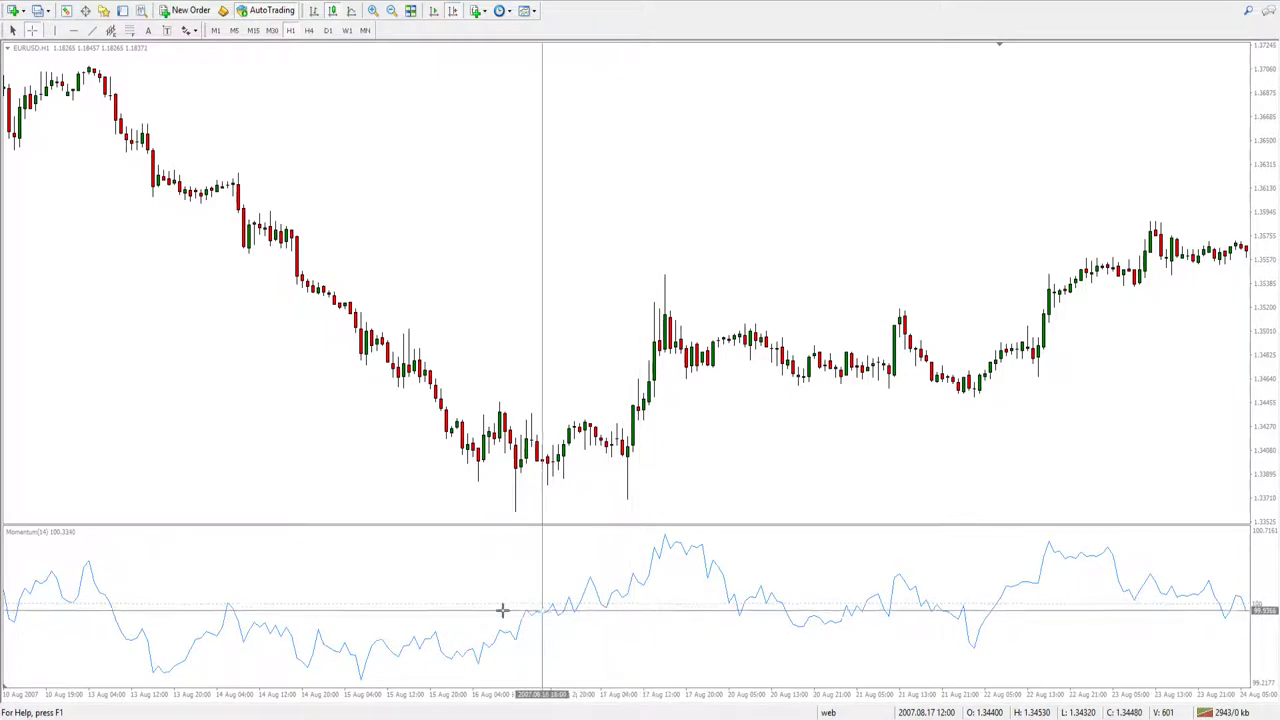
scroll(638, 632, down, 4)
scroll(640, 634, down, 4)
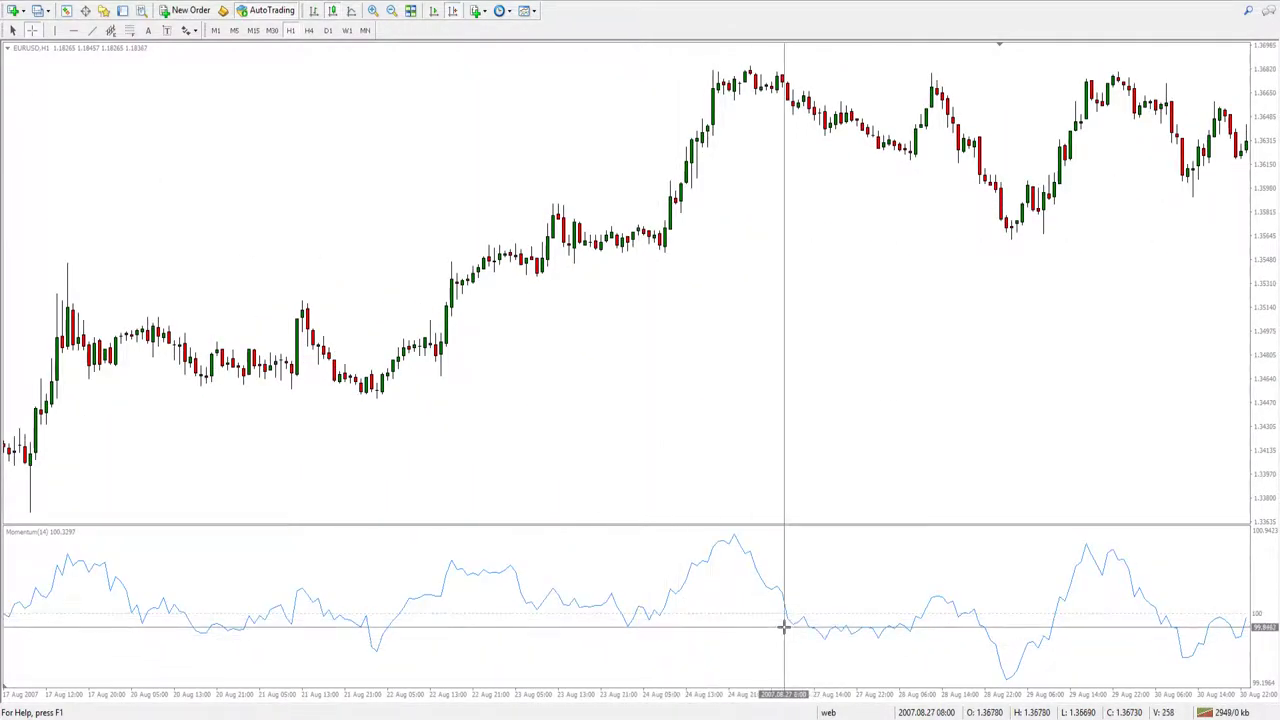
scroll(779, 622, down, 8)
scroll(857, 622, down, 4)
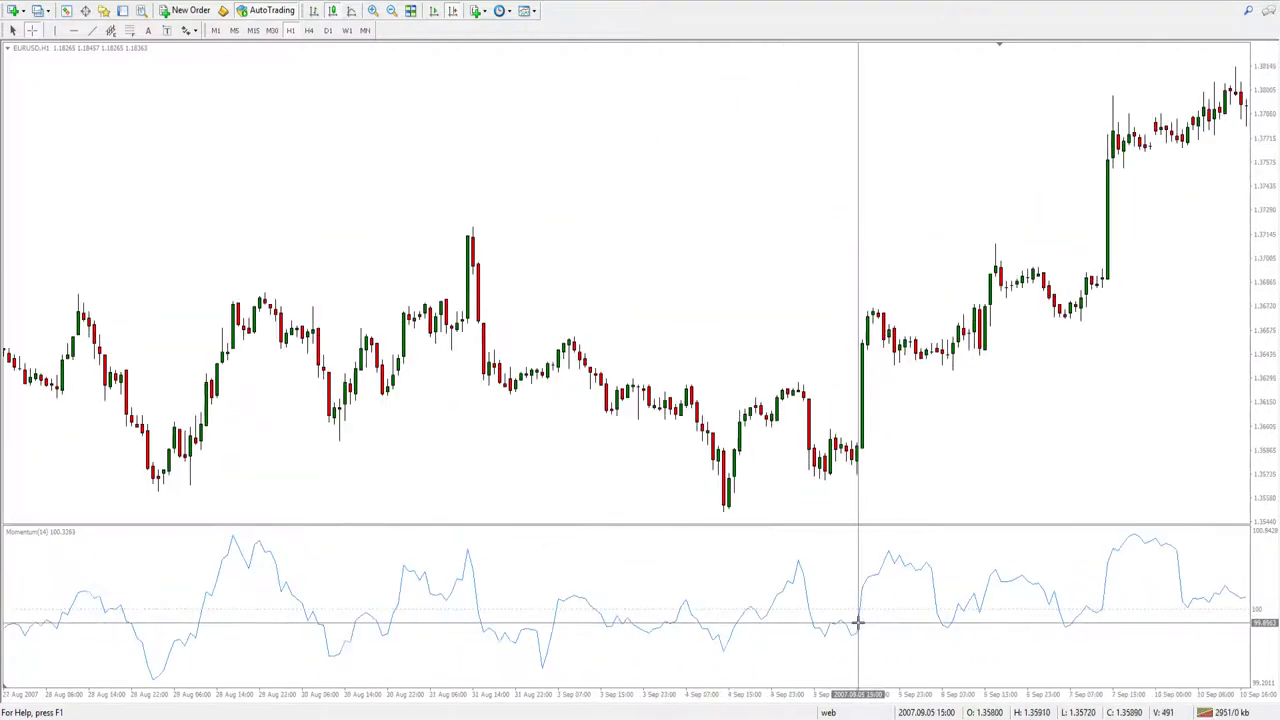
scroll(970, 622, down, 4)
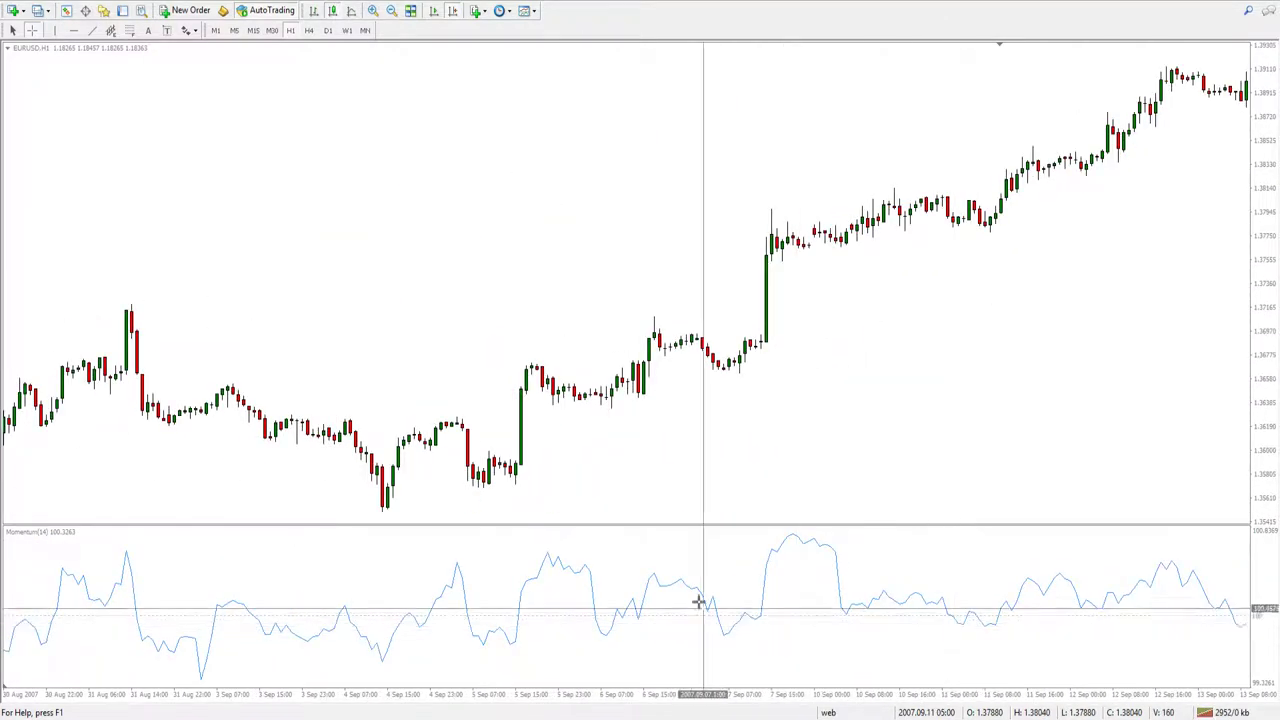
Add an orange Moving Average to the EURUSD H1 price chart and close the Navigator.
click(104, 10)
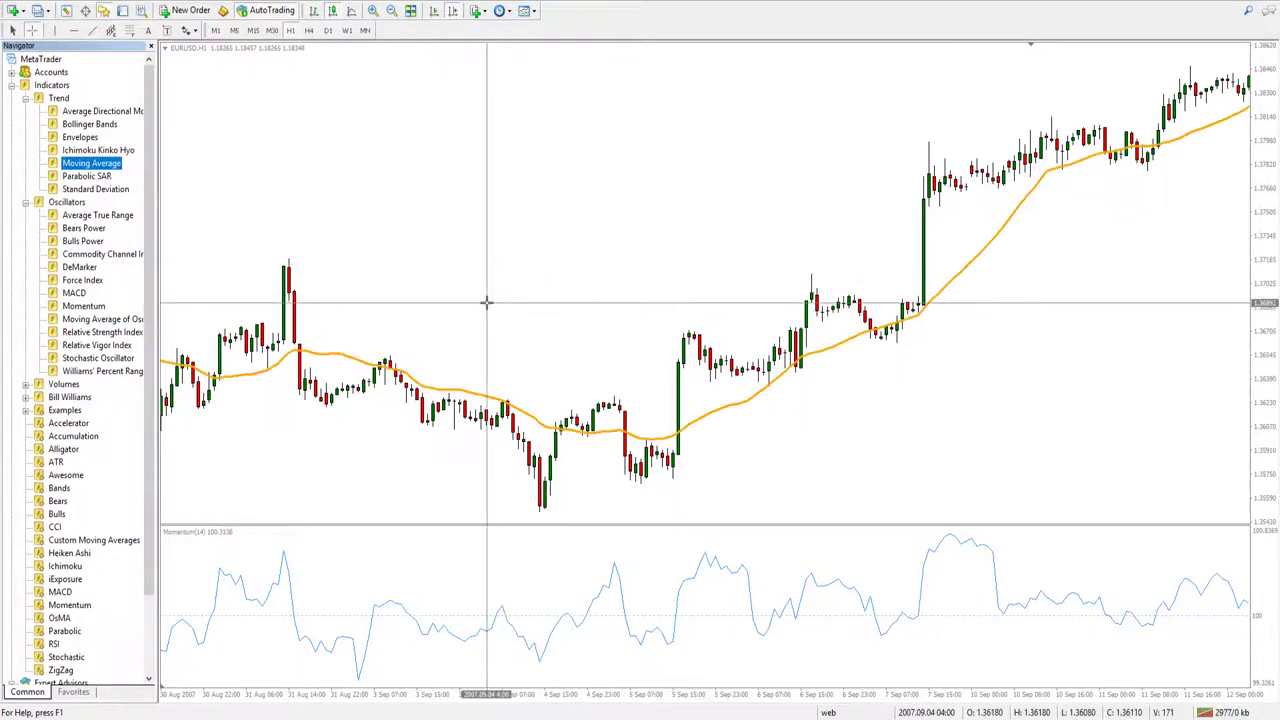
click(154, 54)
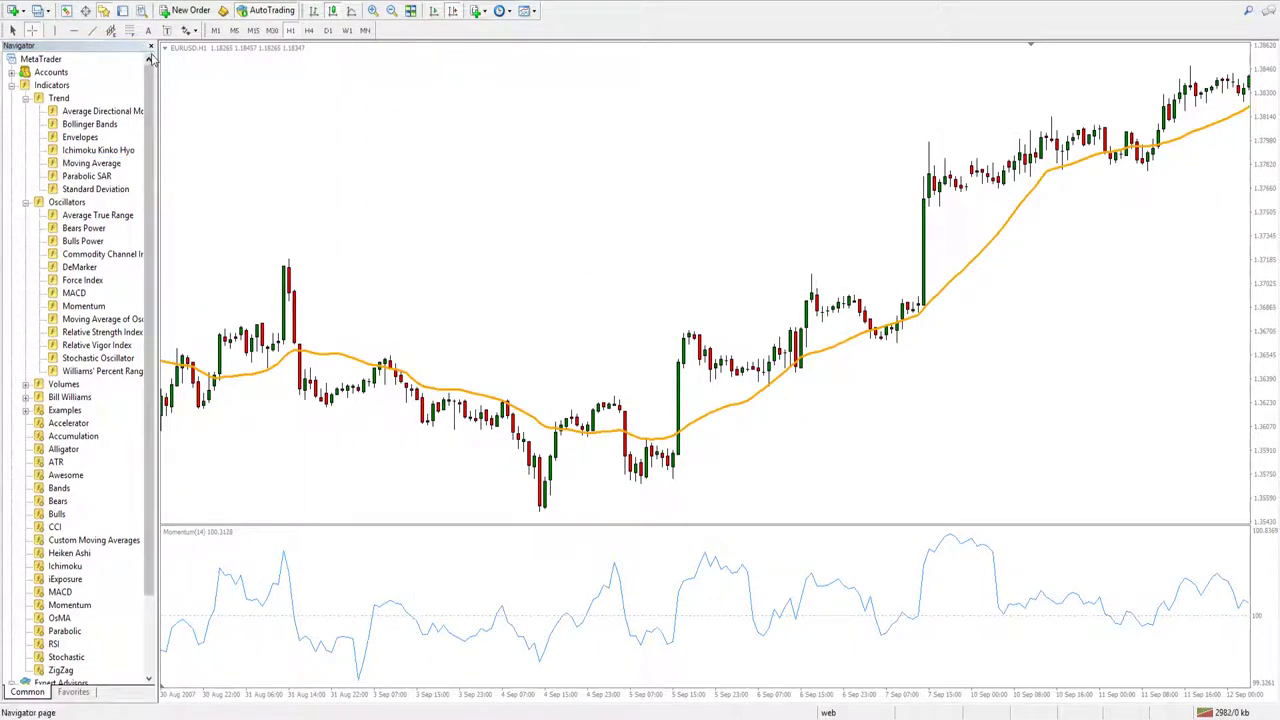
click(151, 48)
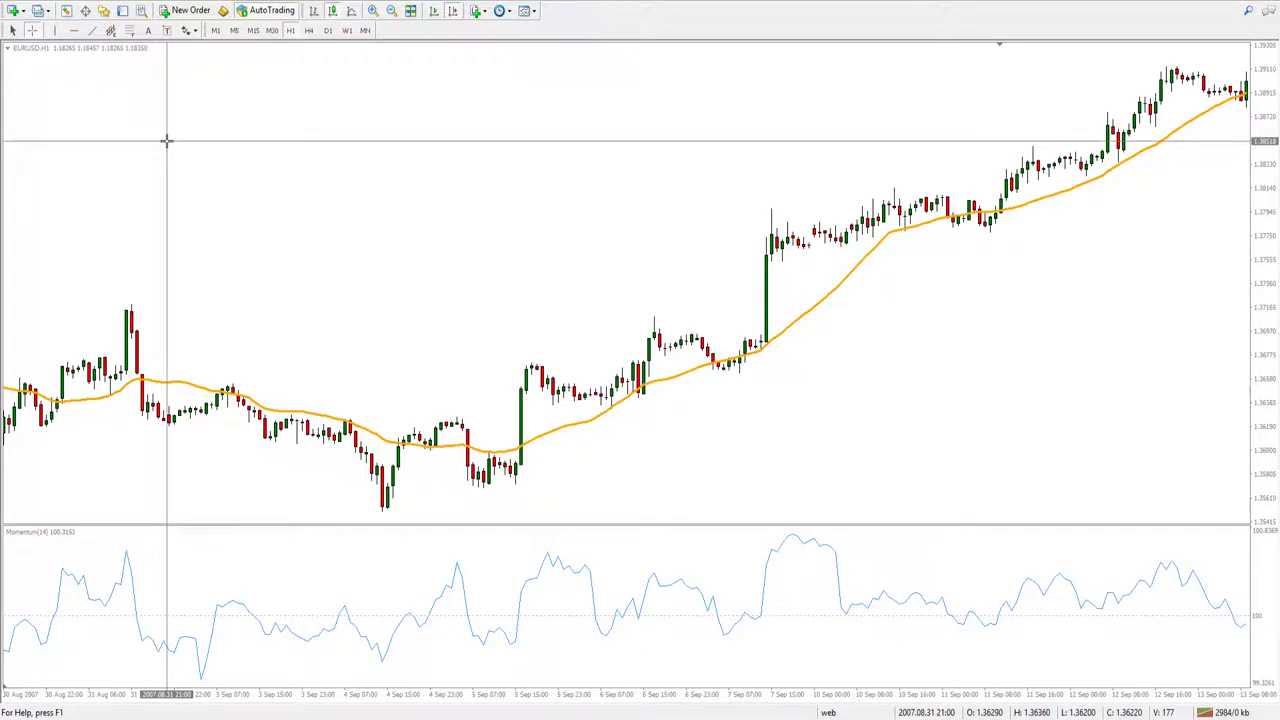
Compare the Momentum 100-level crossings with price around the moving average from mid-August to early September 2007.
click(600, 298)
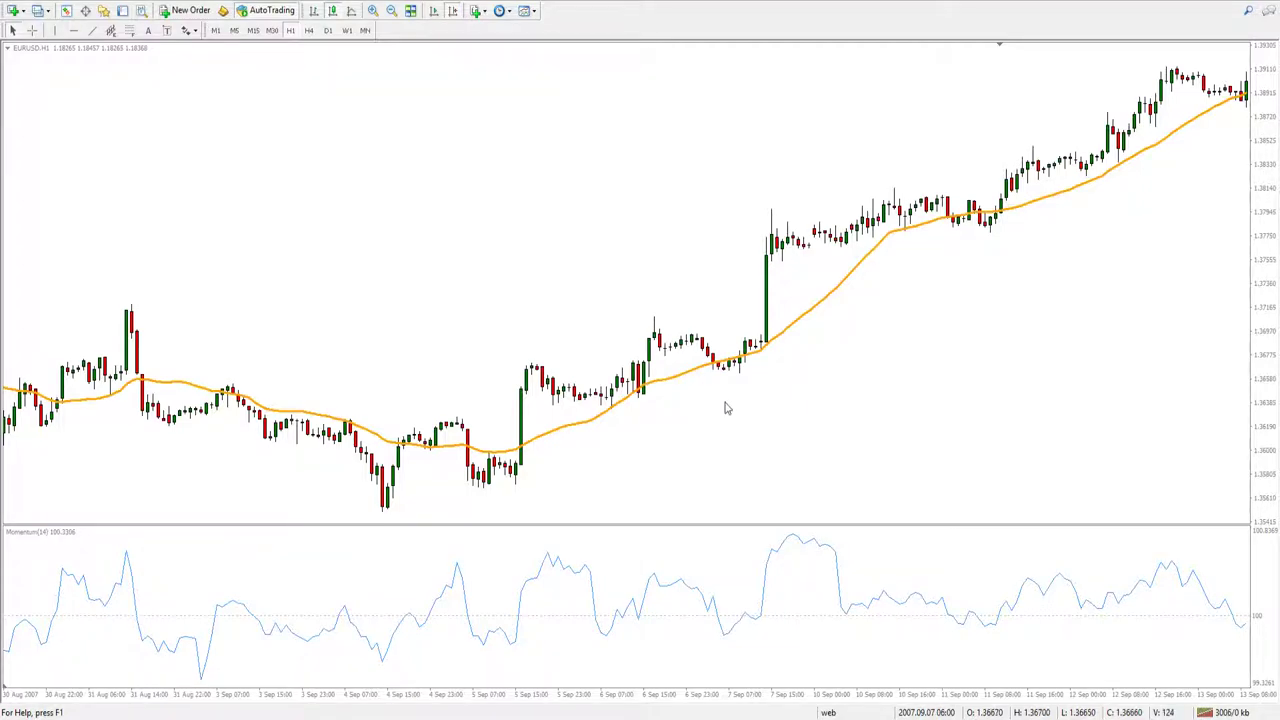
scroll(726, 406, up, 5)
scroll(828, 432, up, 5)
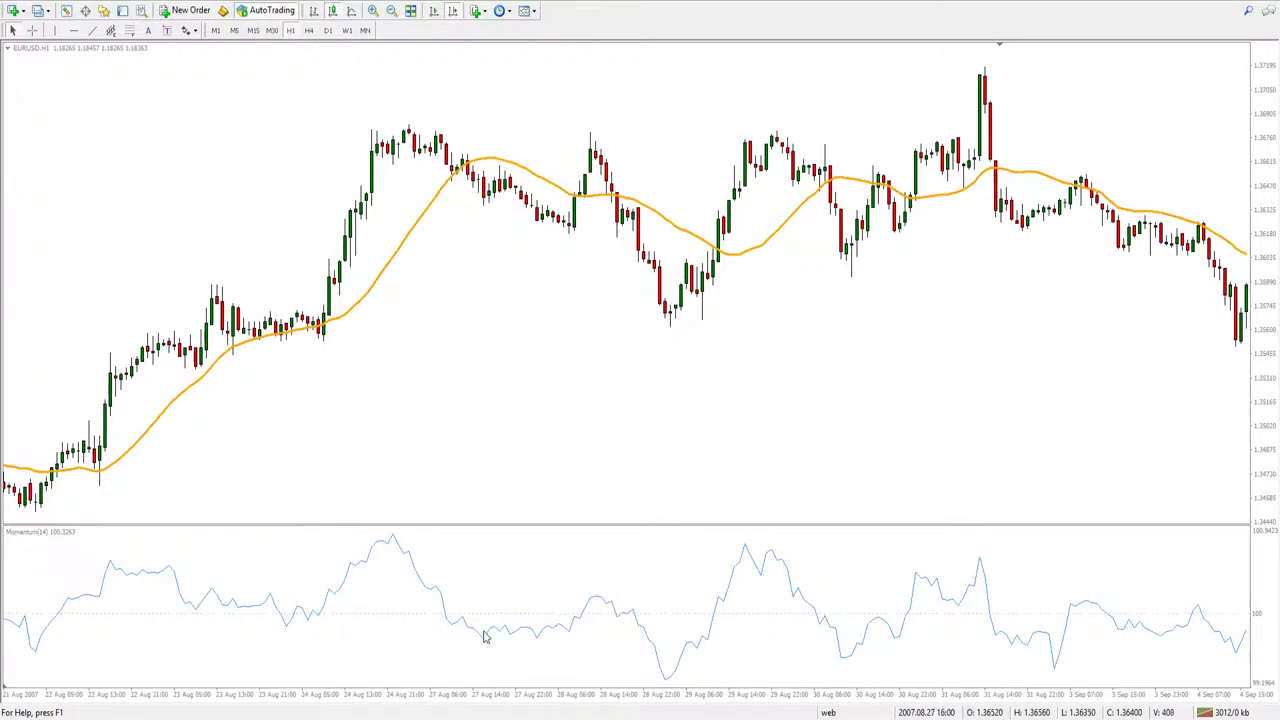
scroll(546, 478, up, 10)
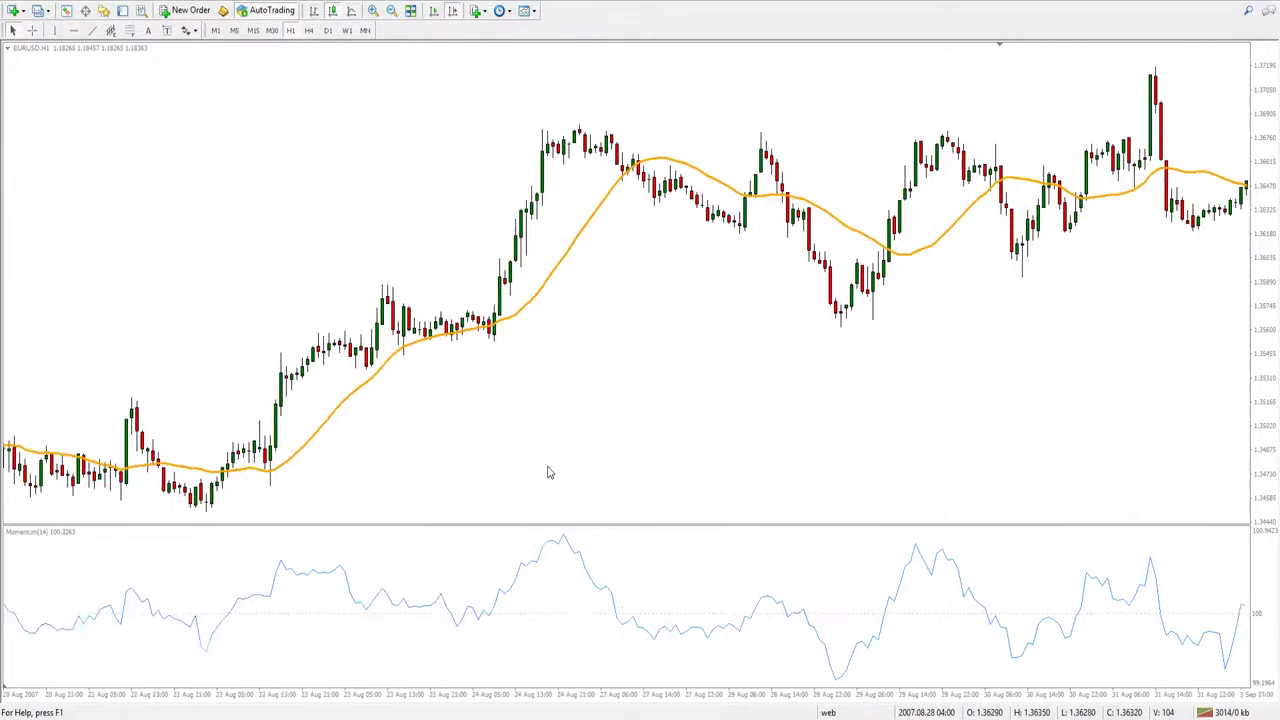
scroll(445, 486, up, 3)
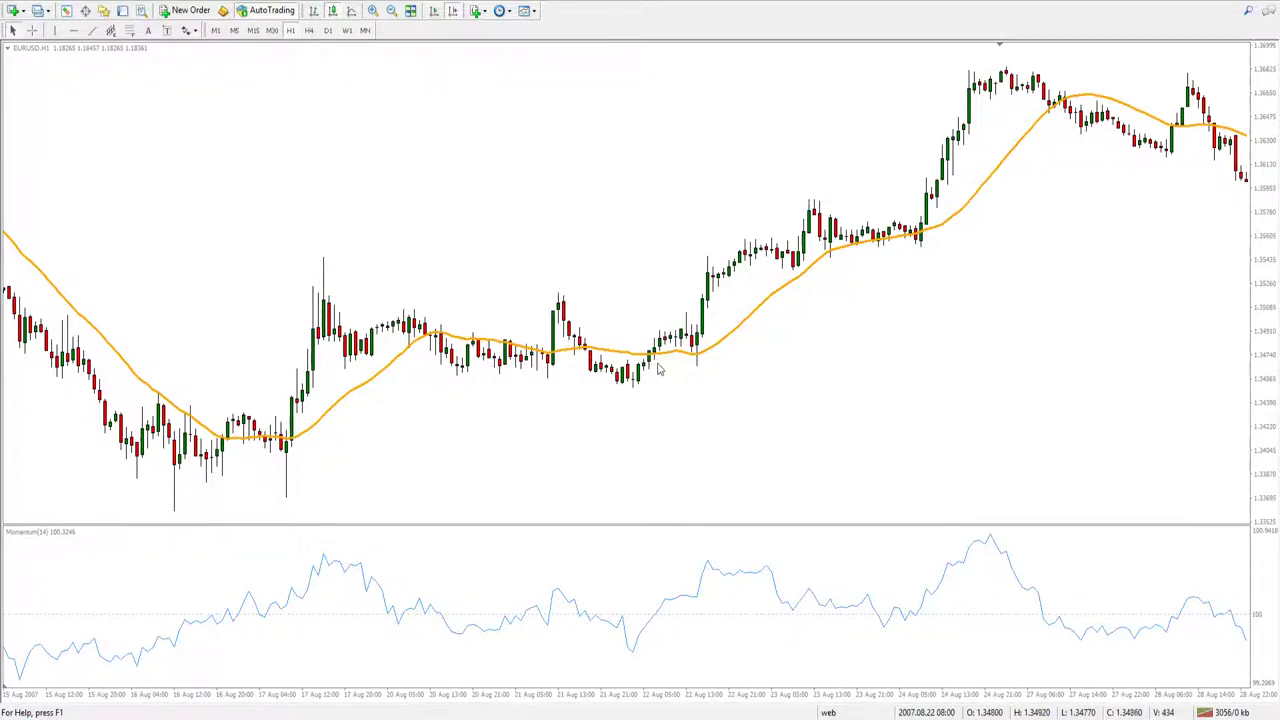
scroll(657, 366, down, 3)
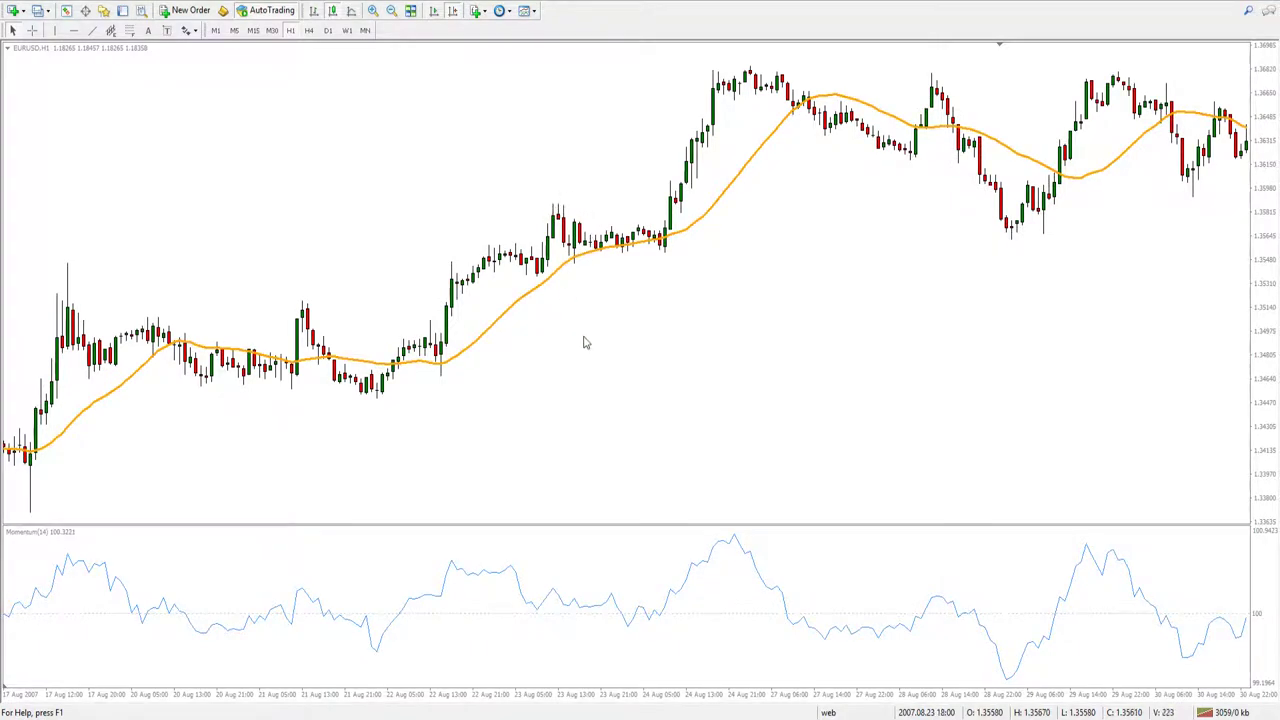
middle_click(566, 279)
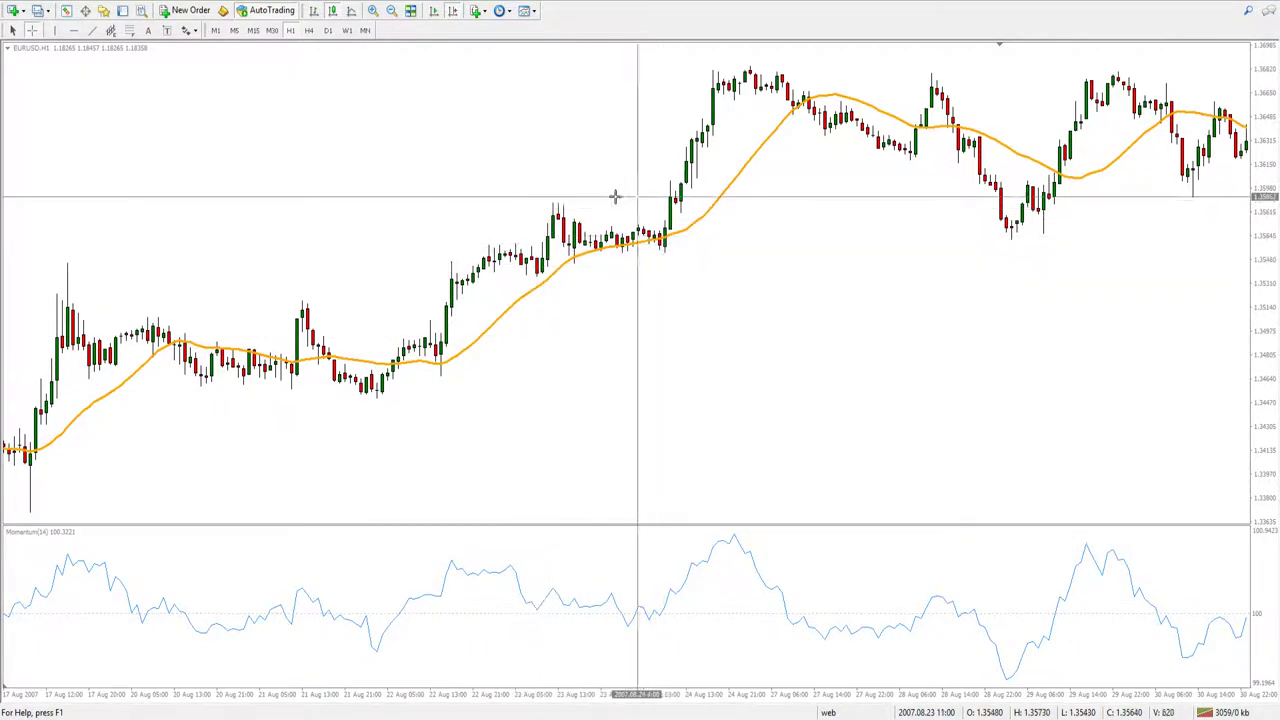
middle_click(645, 249)
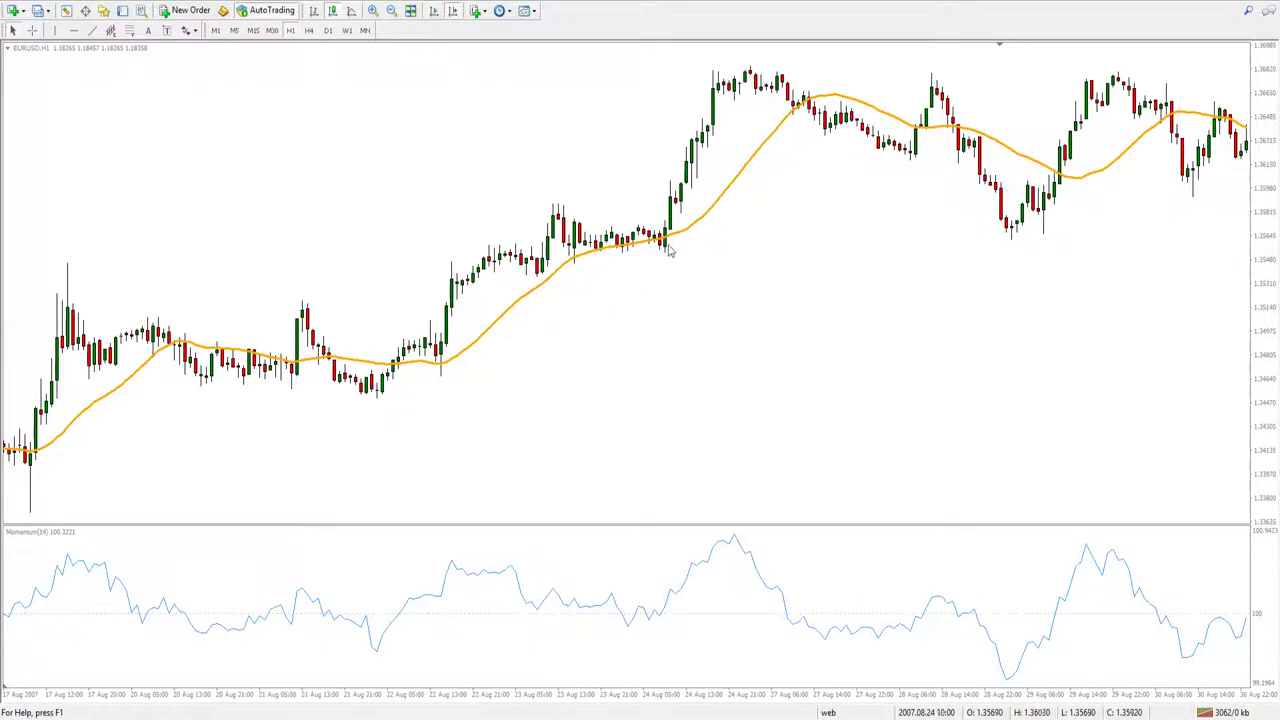
scroll(751, 294, right, 3)
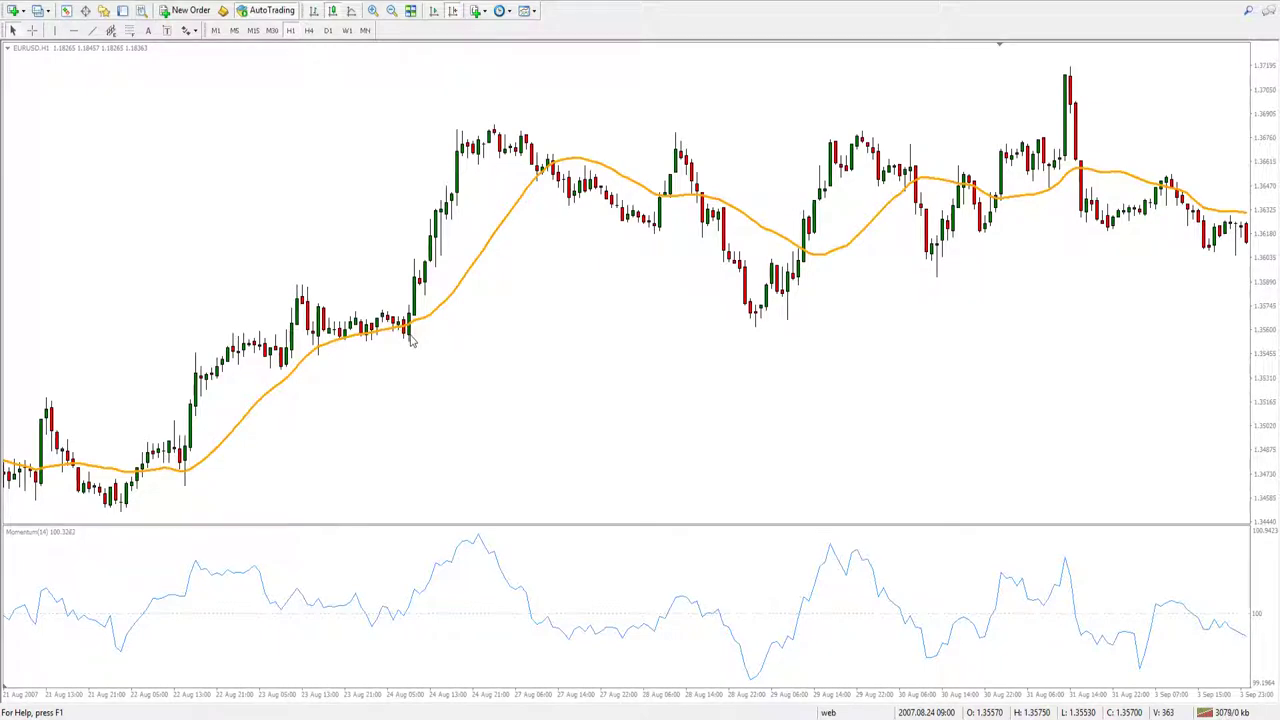
scroll(489, 354, down, 3)
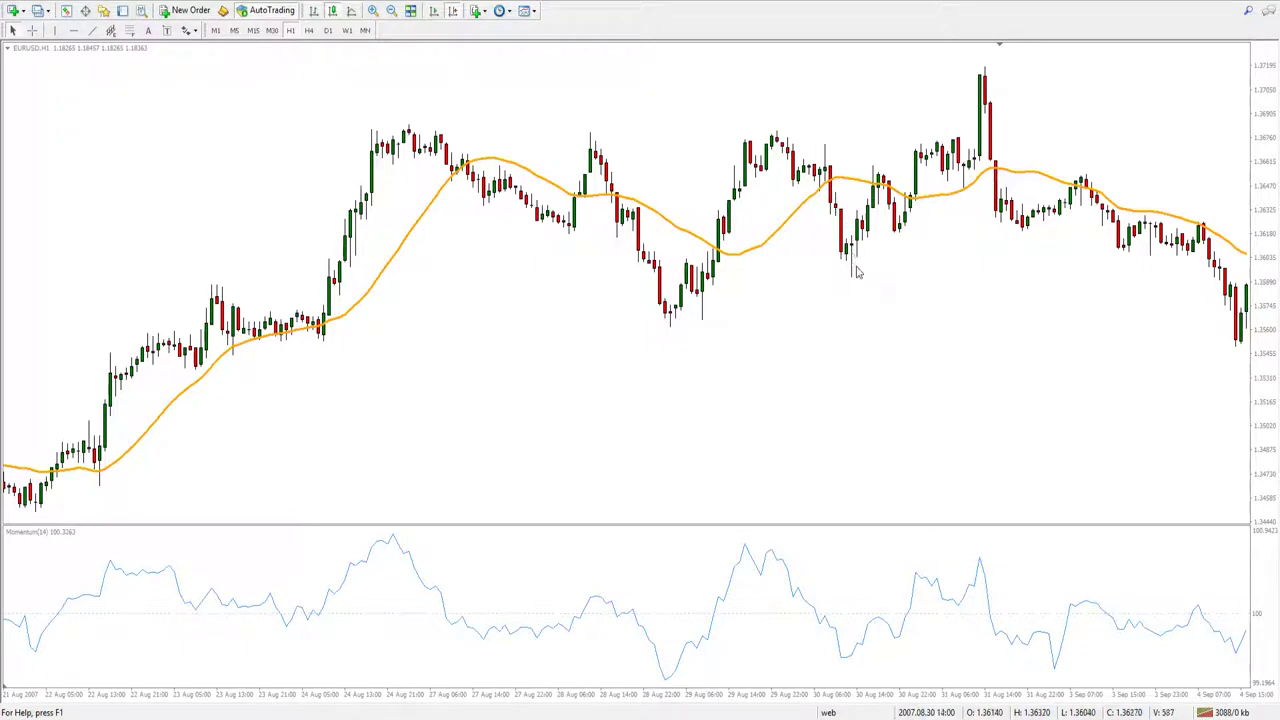
scroll(876, 290, down, 5)
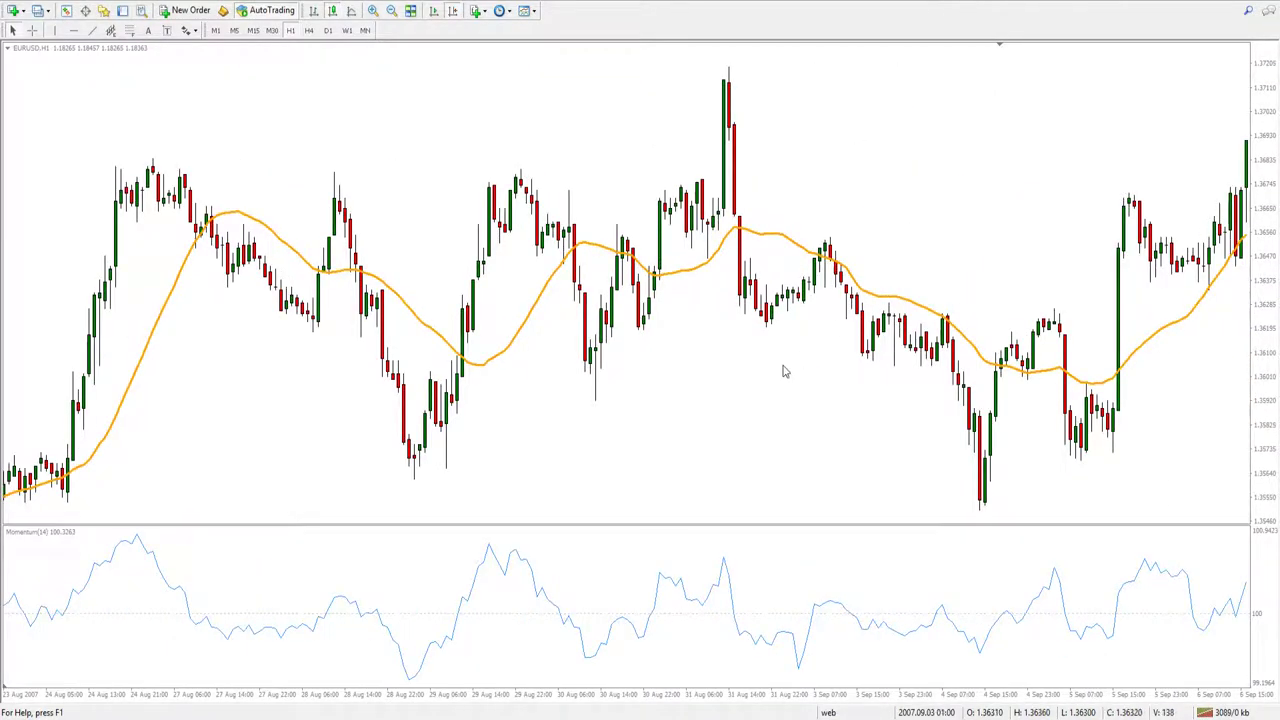
scroll(784, 372, down, 3)
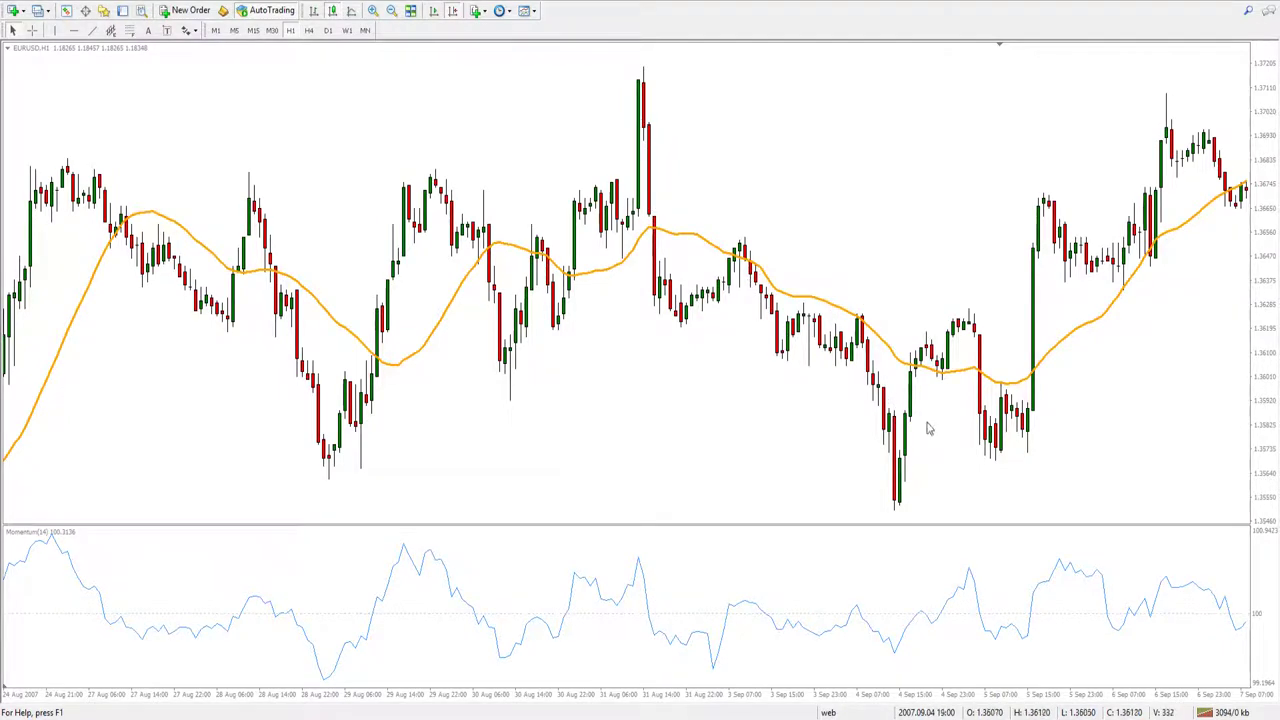
Go back to the start of the chart history in May 2007, enlarge the candles and examine Momentum around 30 May with the crosshair.
scroll(920, 423, up, 20)
scroll(1012, 399, up, 15)
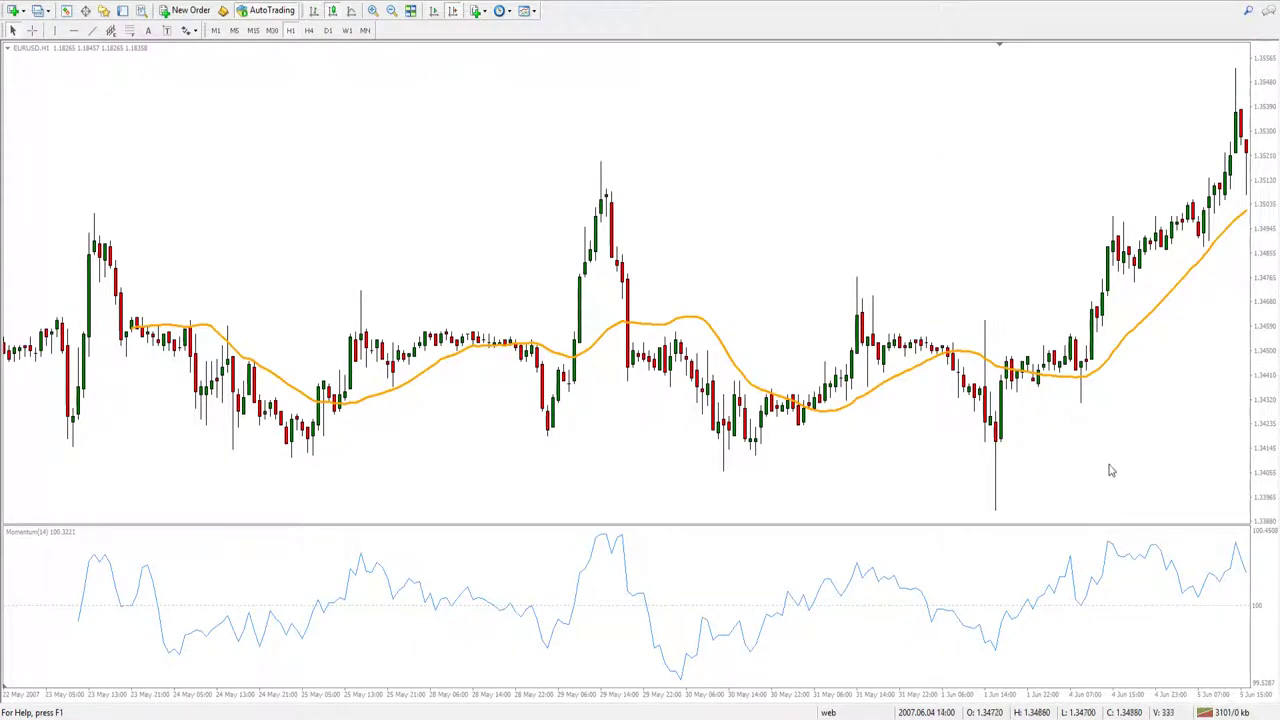
key(plus)
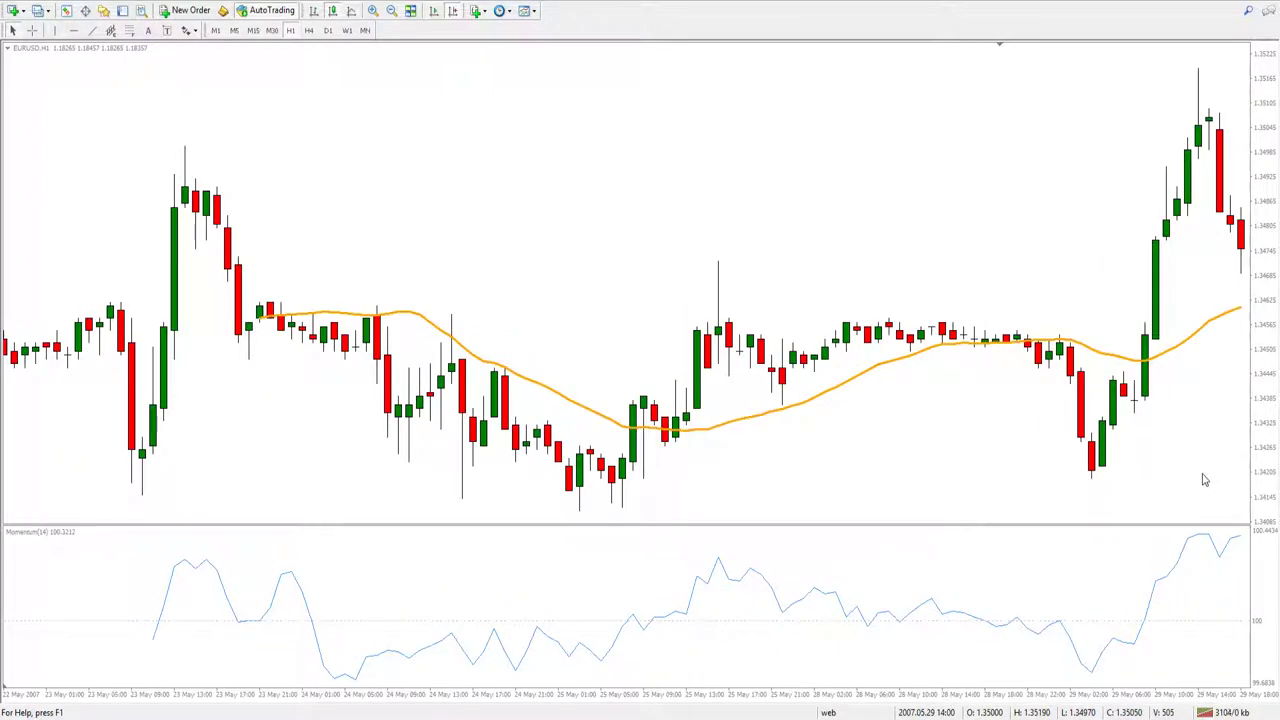
scroll(1188, 462, down, 1)
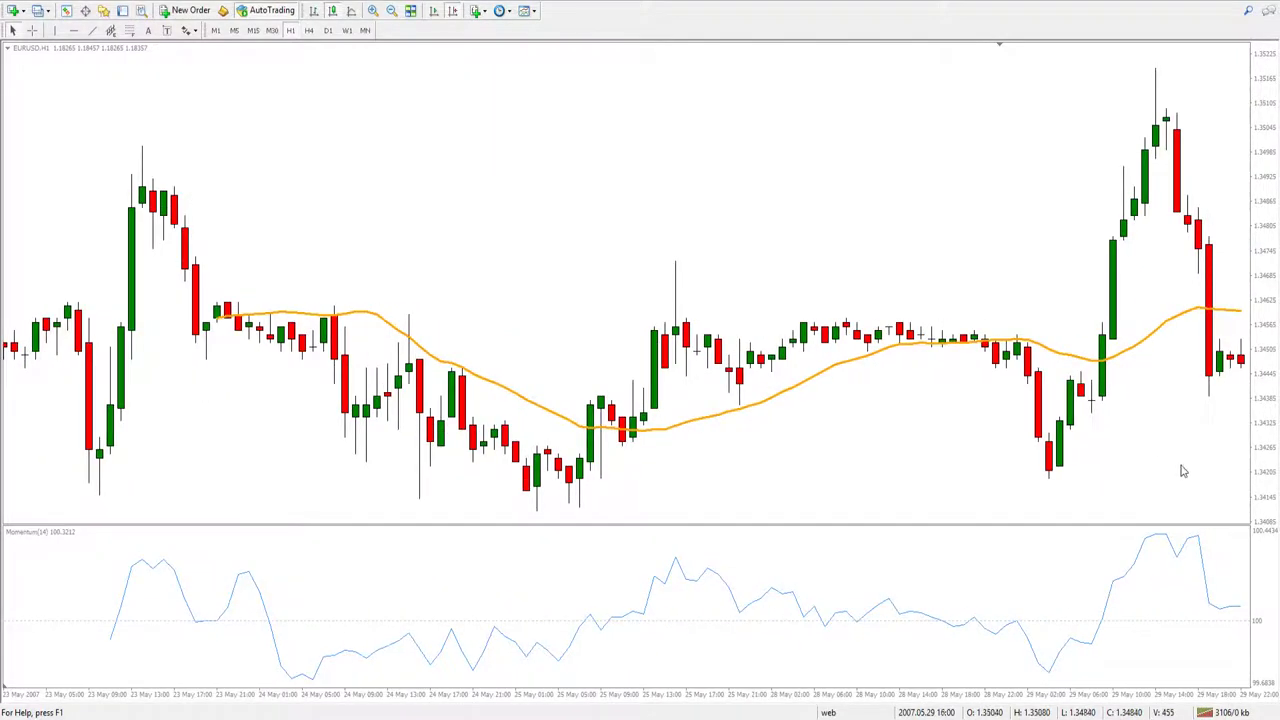
middle_click(1230, 622)
scroll(1230, 620, down, 2)
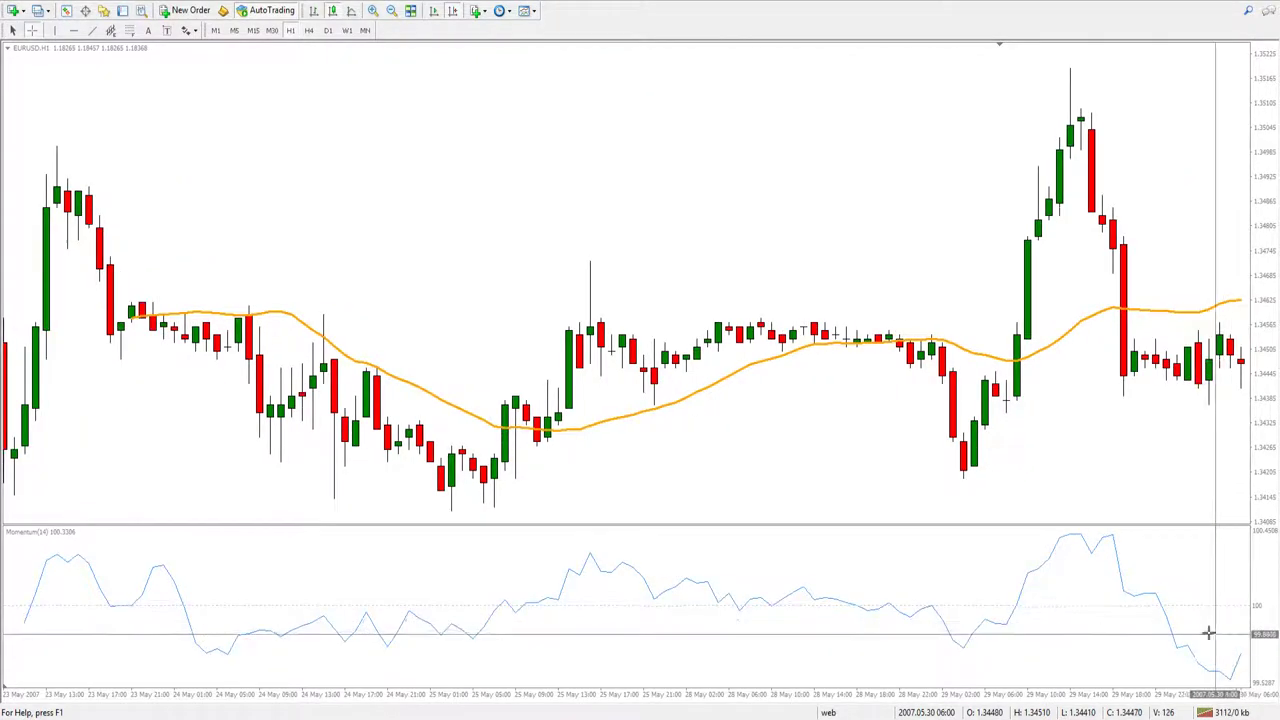
Inspect the late 29 May Momentum drop below 100, then place a horizontal line at 1.34486 and a short trend line along it at the signal candles.
middle_click(1160, 610)
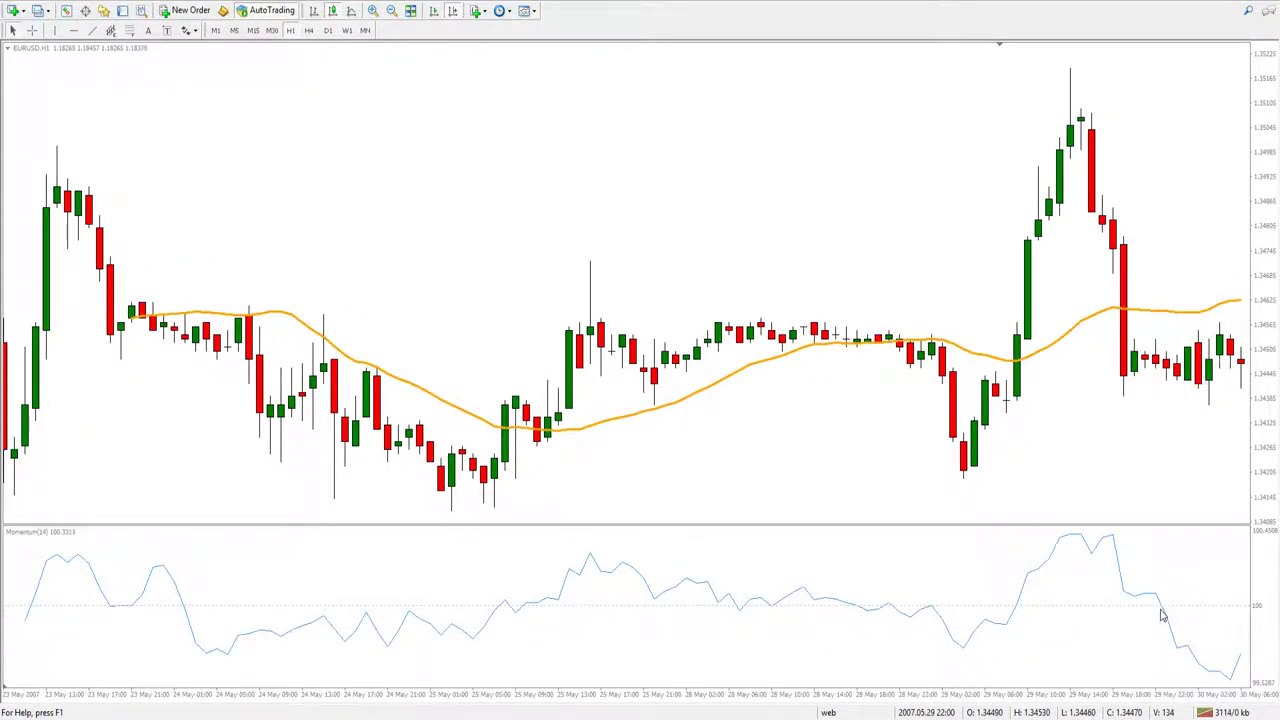
middle_click(1165, 612)
click(1185, 357)
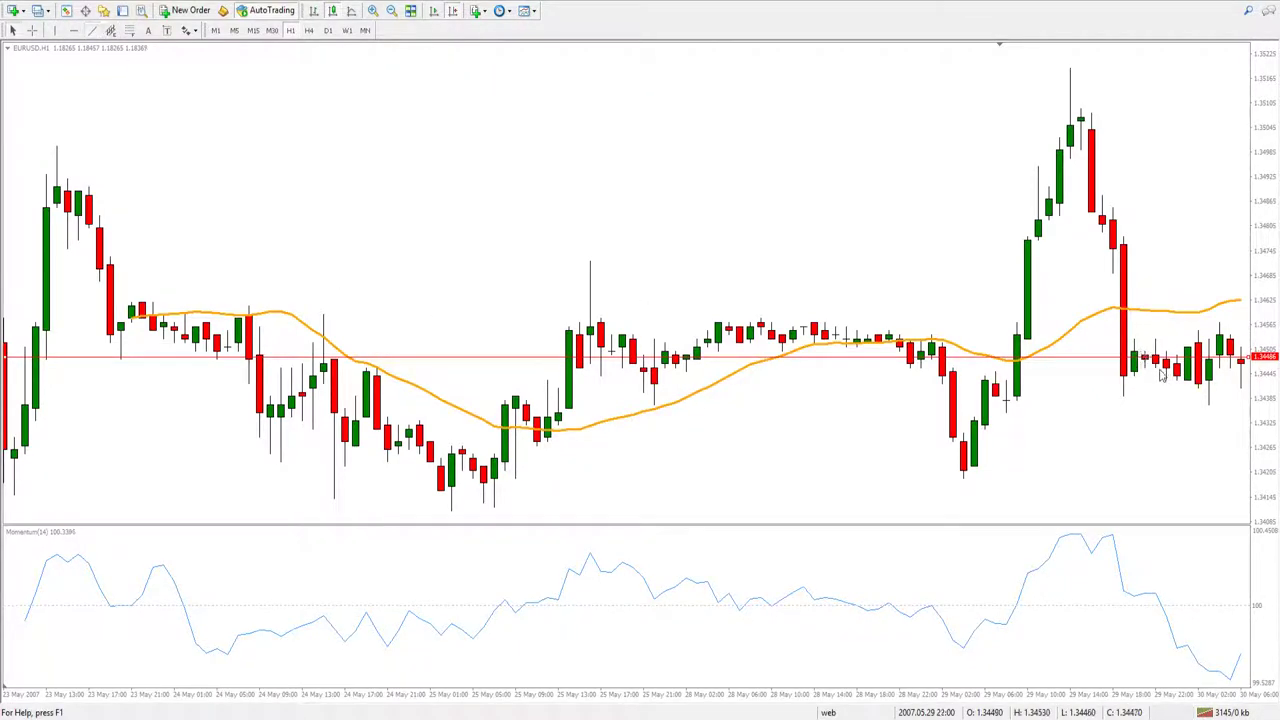
click(92, 30)
drag(1155, 357, 1222, 356)
Enlarge the candles and copy the short trend line to one level above and one level below the entry.
key(plus)
key(plus)
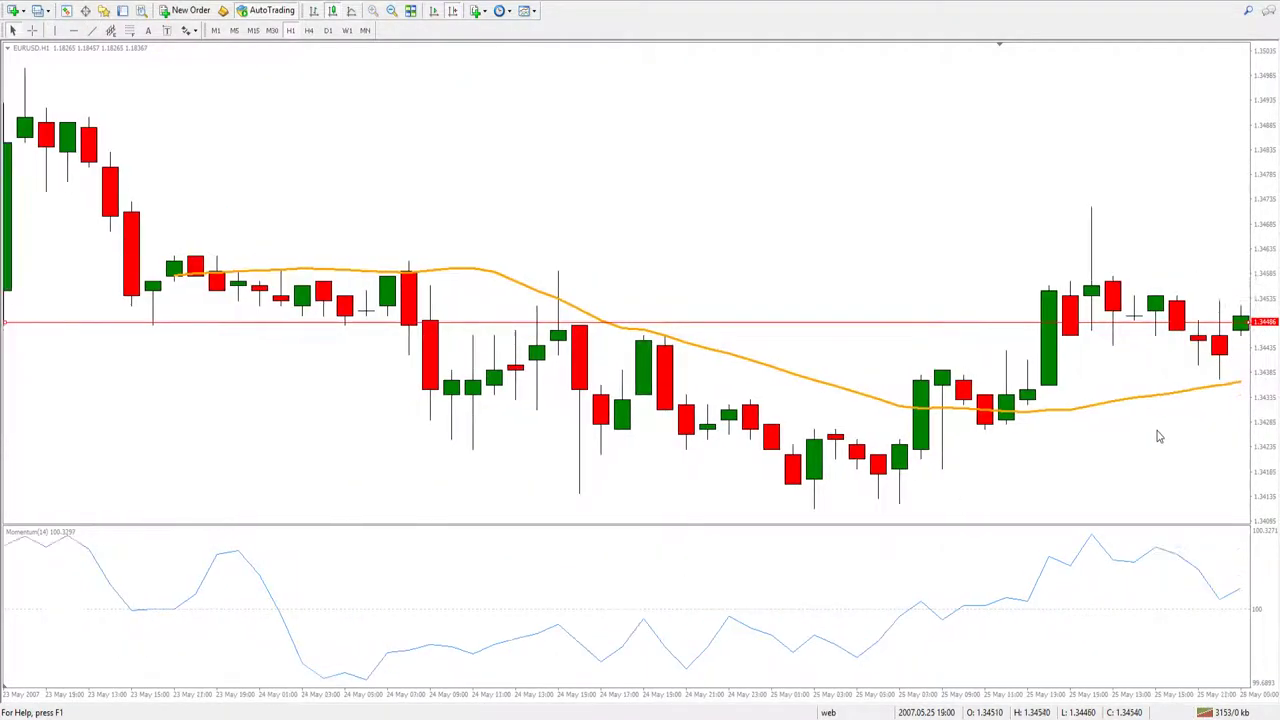
key(plus)
scroll(1157, 435, down, 10)
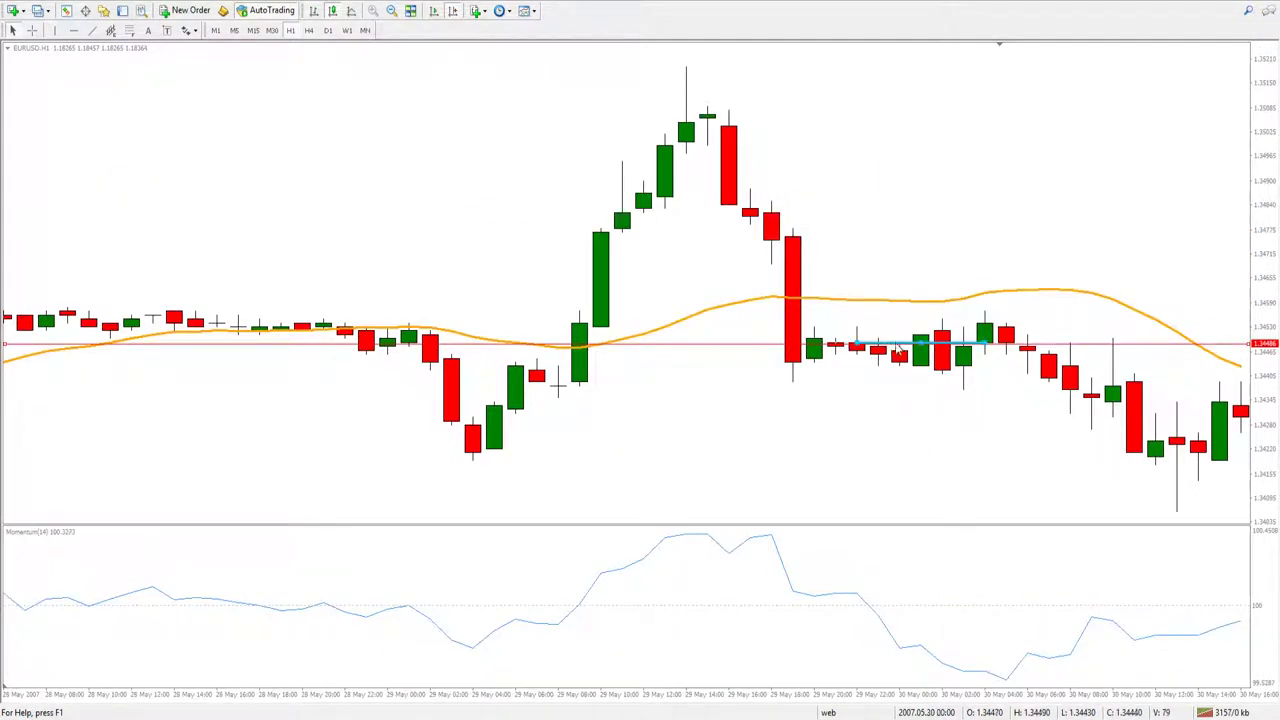
drag(898, 345, 916, 297)
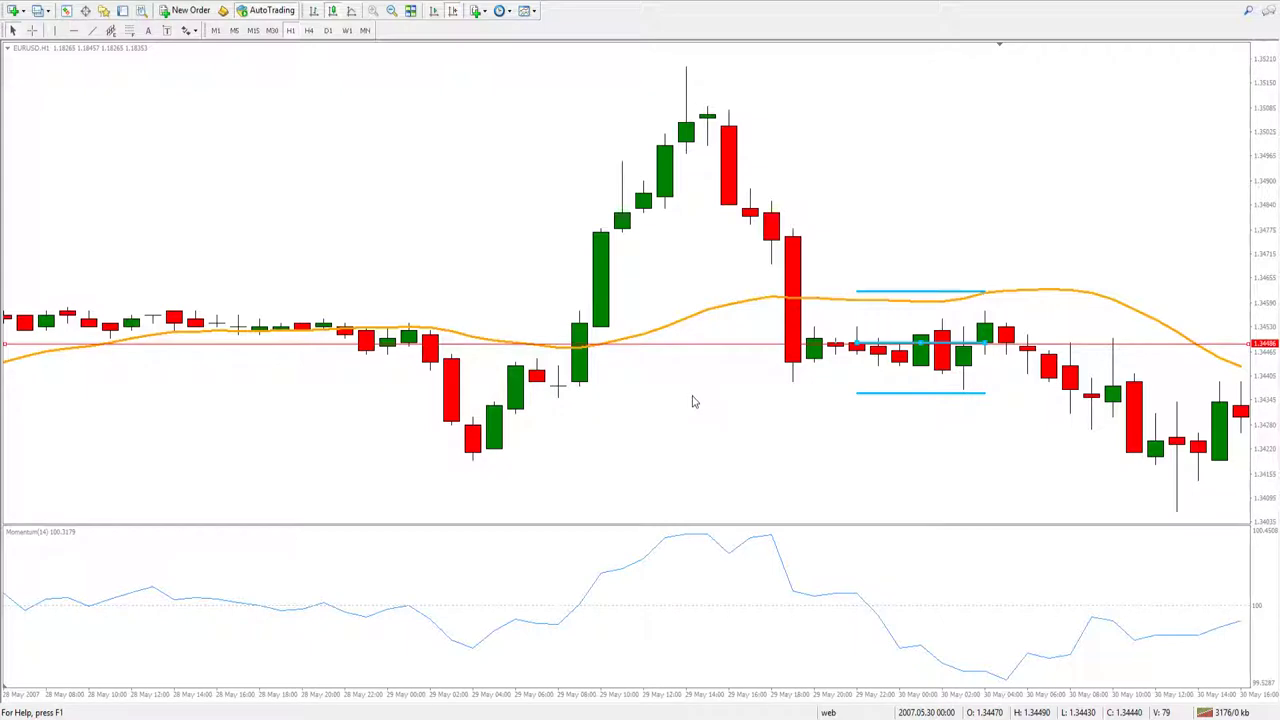
Colour the entry line purple and the upper line red, and delete the horizontal line at 1.34486.
click(843, 412)
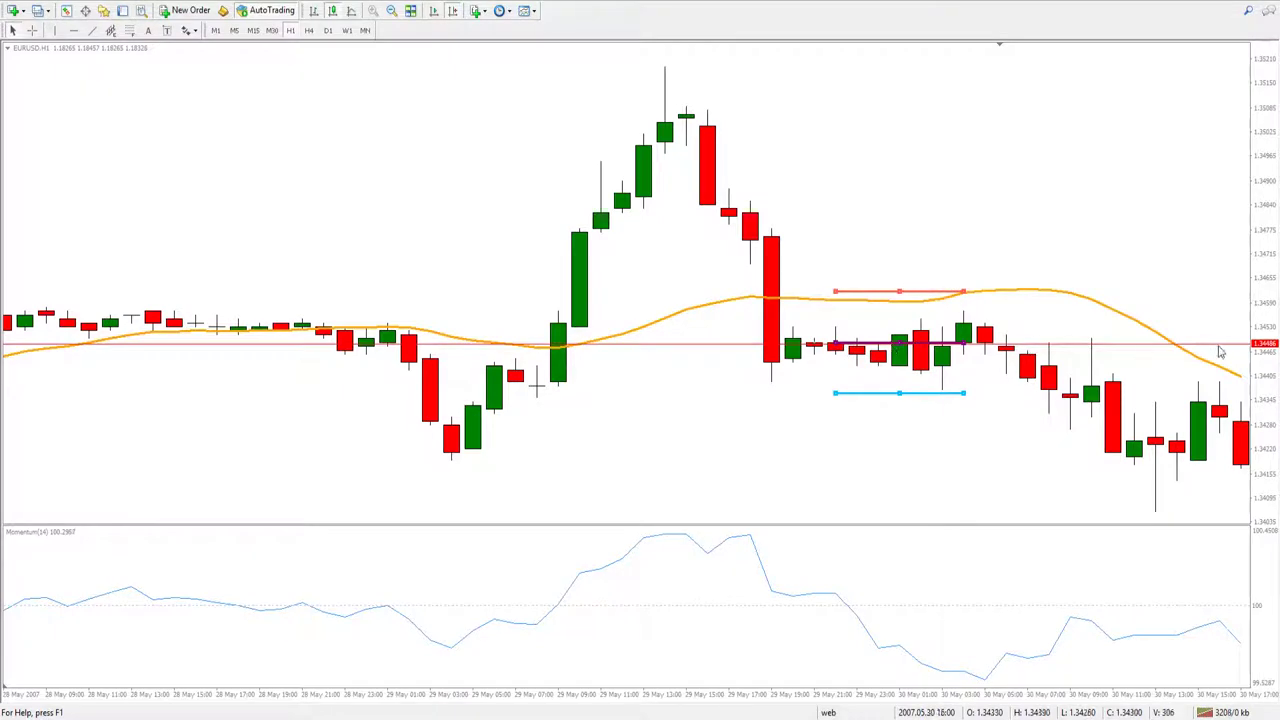
key(Delete)
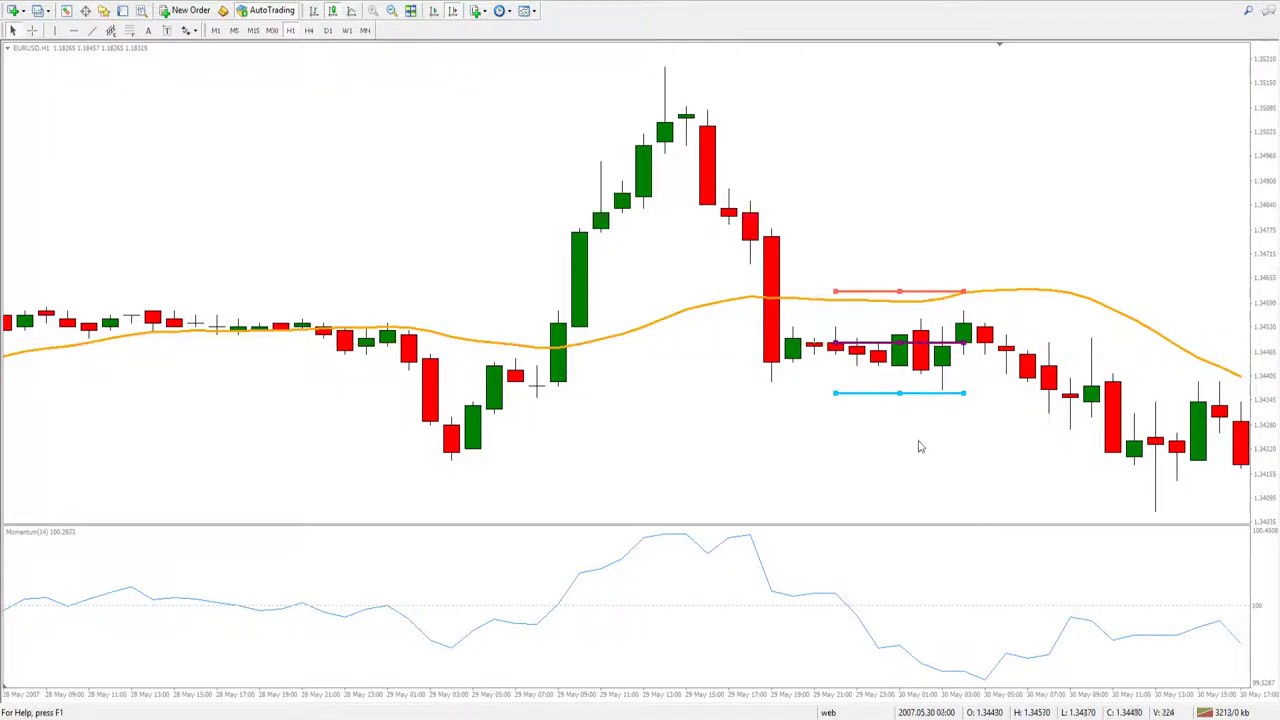
Try the red line as a stop at the 29 May swing high, and return it beside the moving average above the entry.
scroll(940, 508, up, 3)
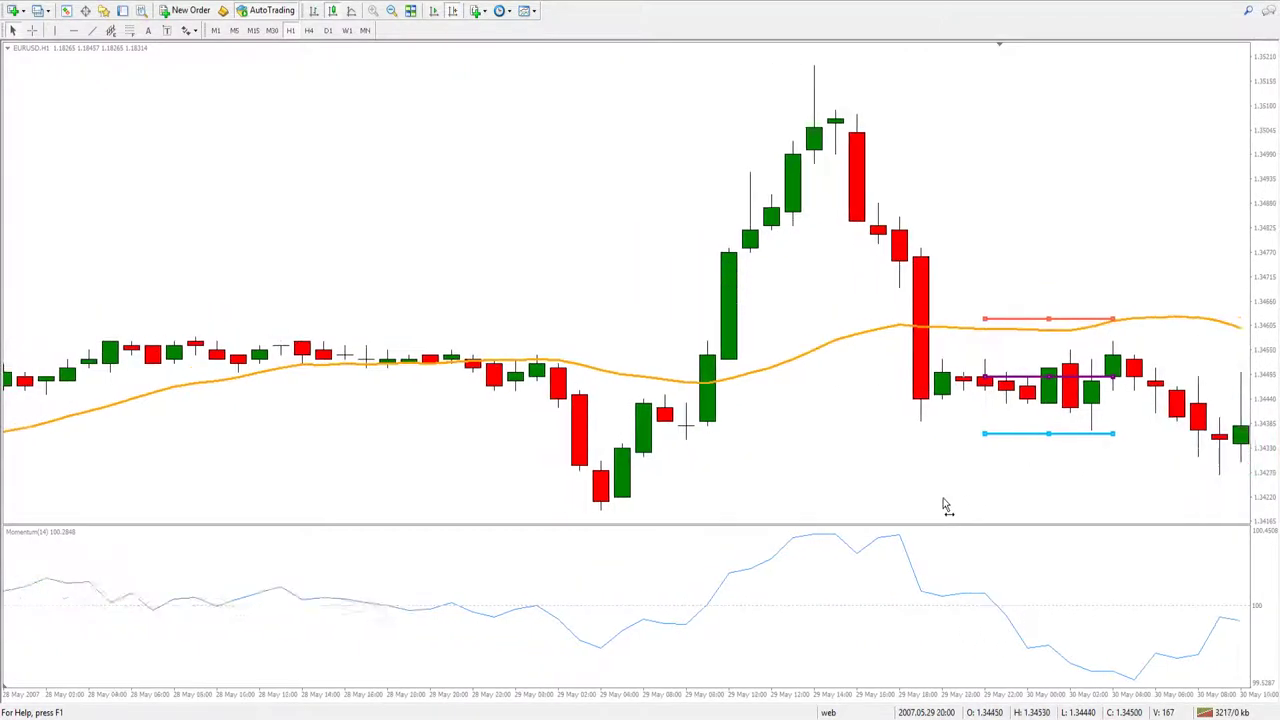
scroll(945, 505, up, 2)
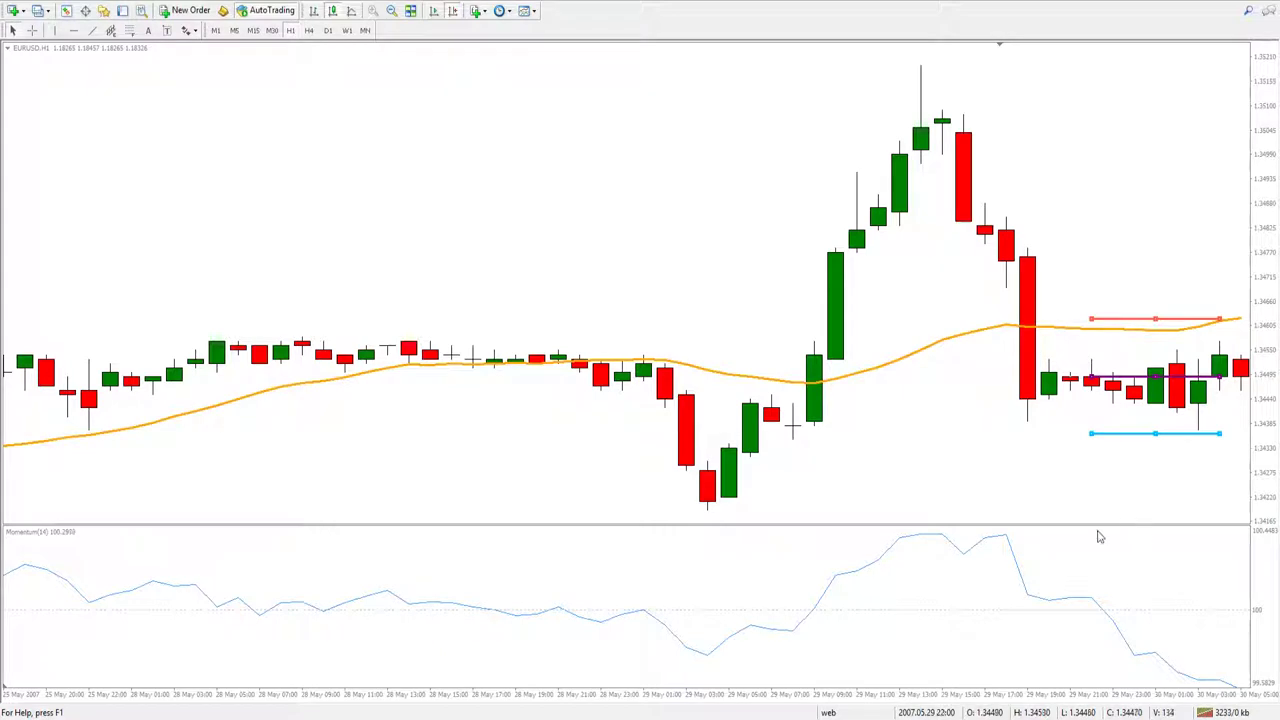
double_click(1156, 322)
drag(1158, 323, 978, 66)
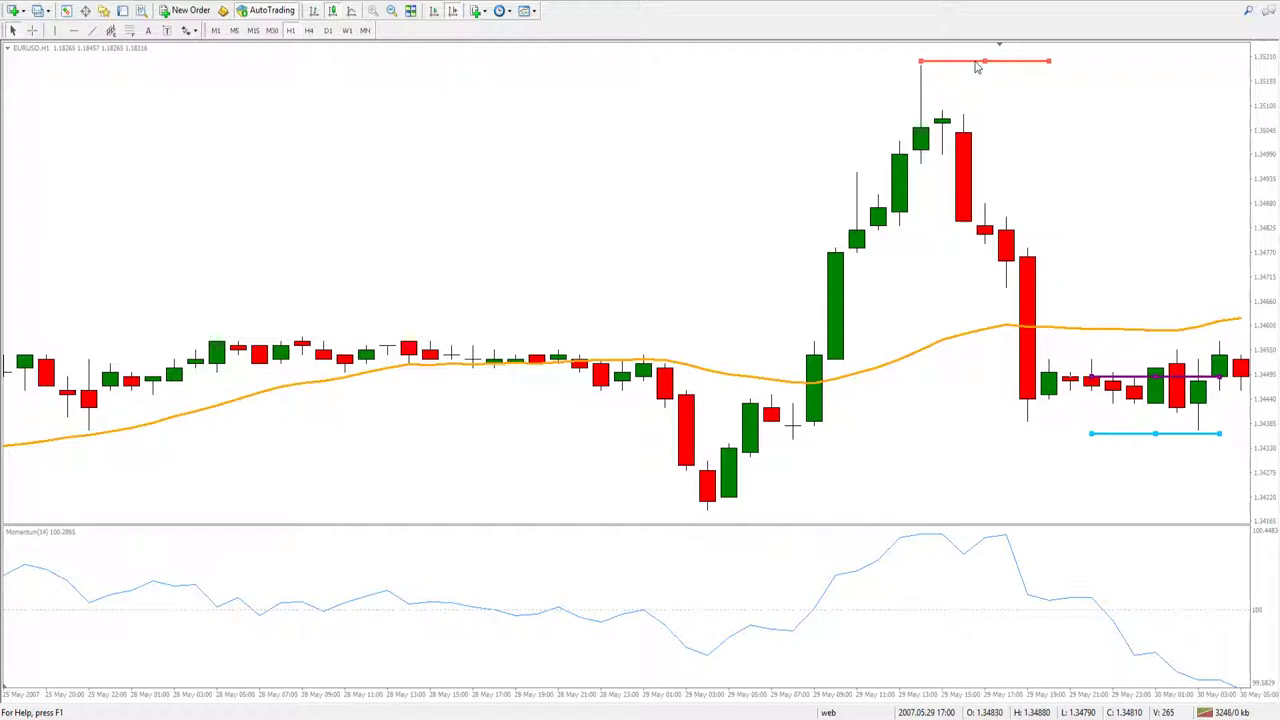
drag(978, 66, 1160, 327)
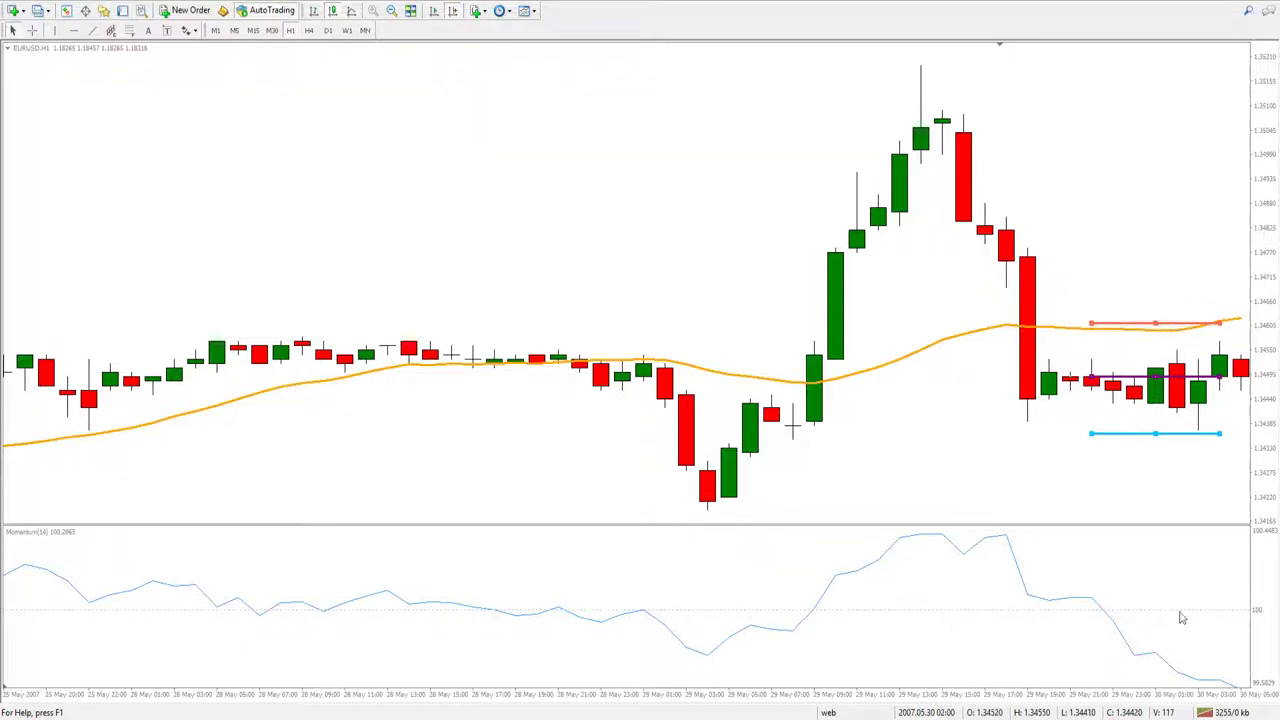
Align the starts of the purple entry, red stop and blue target lines with the 29 May 23:00 candle.
middle_click(1107, 601)
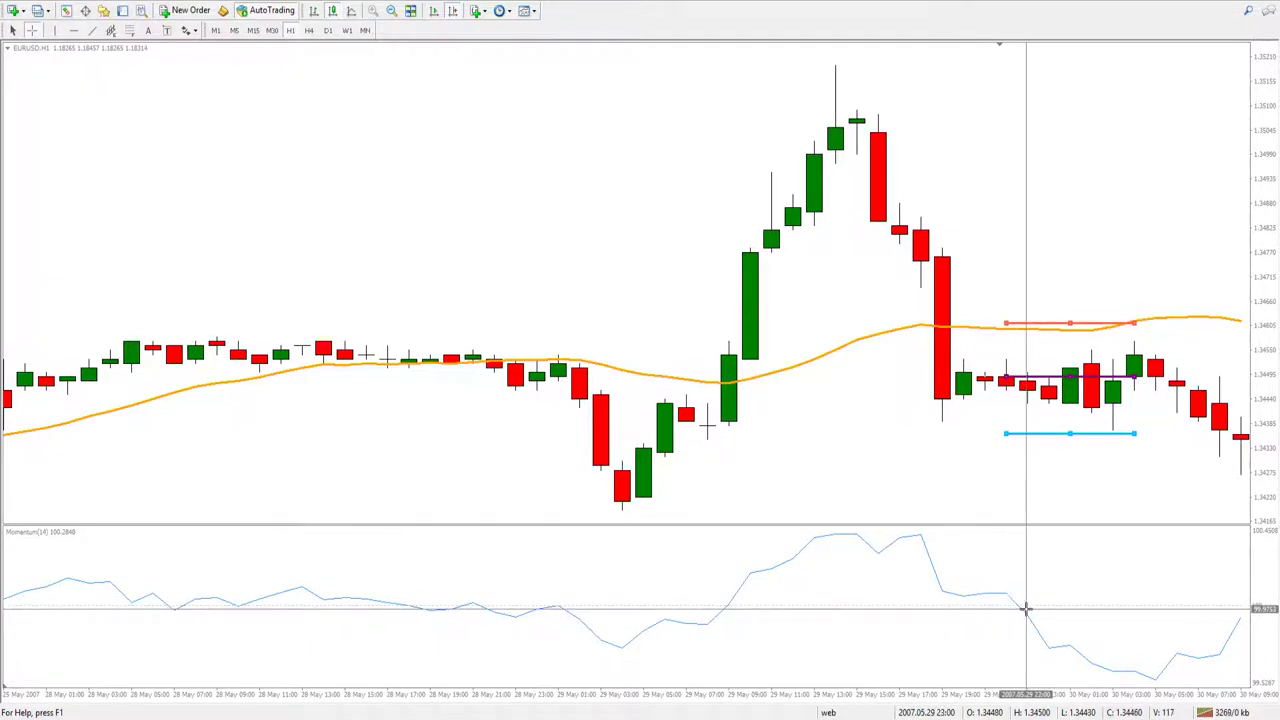
click(1025, 608)
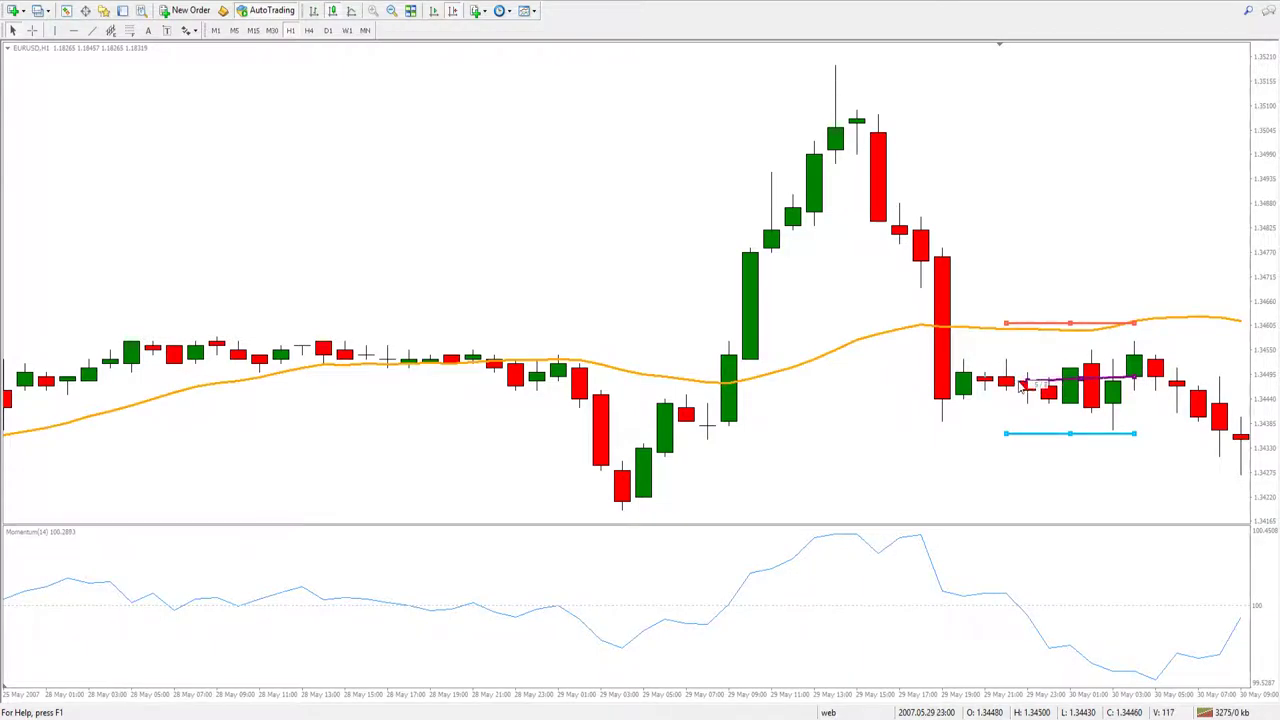
drag(1049, 323, 1095, 331)
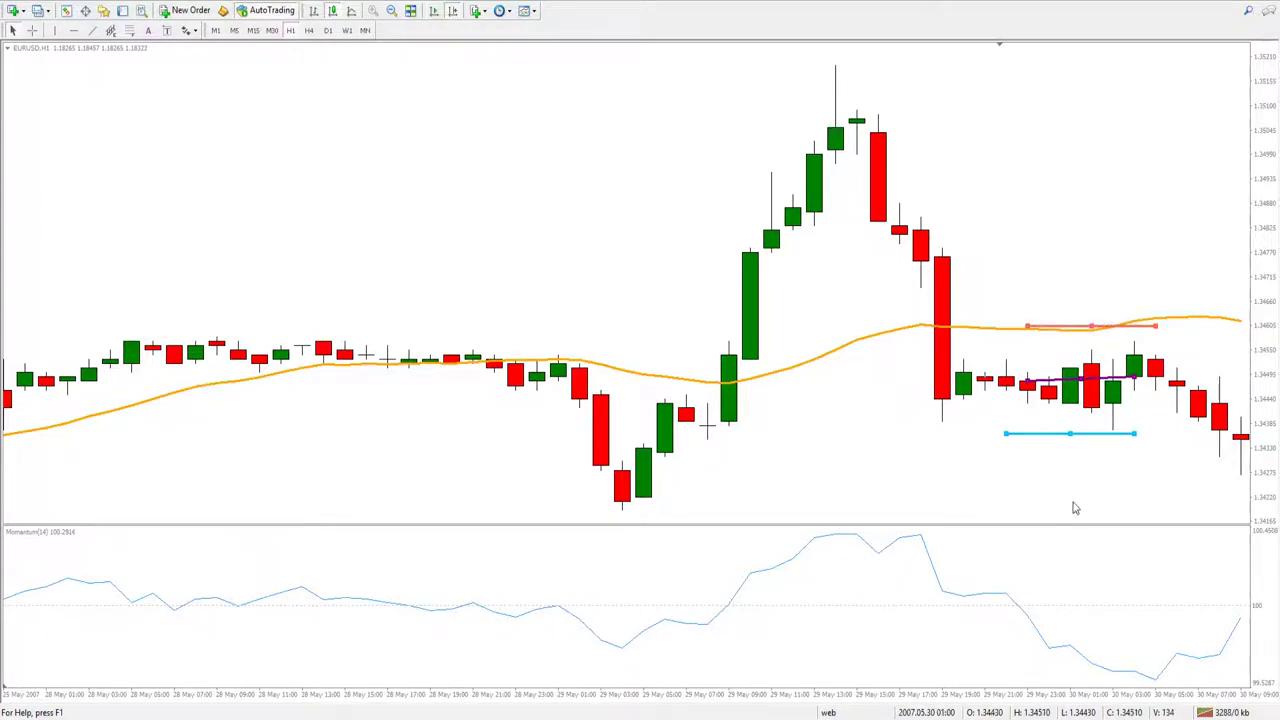
middle_click(1053, 383)
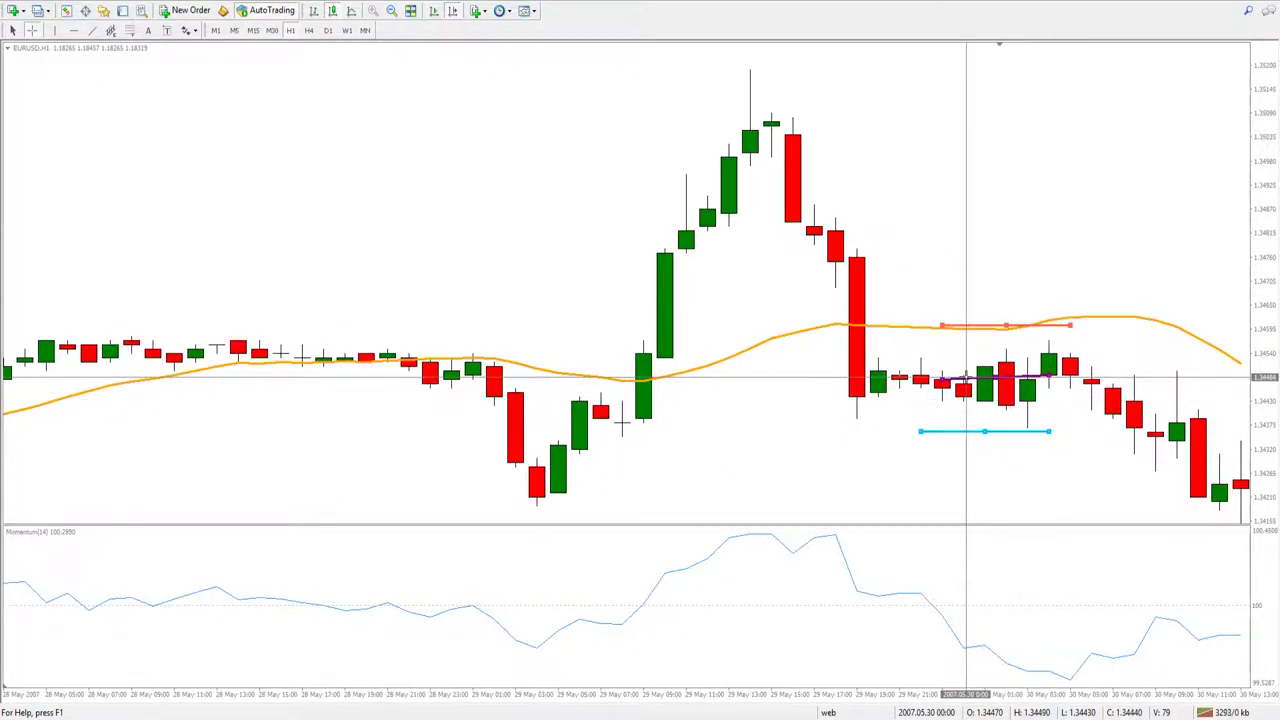
drag(966, 378, 958, 325)
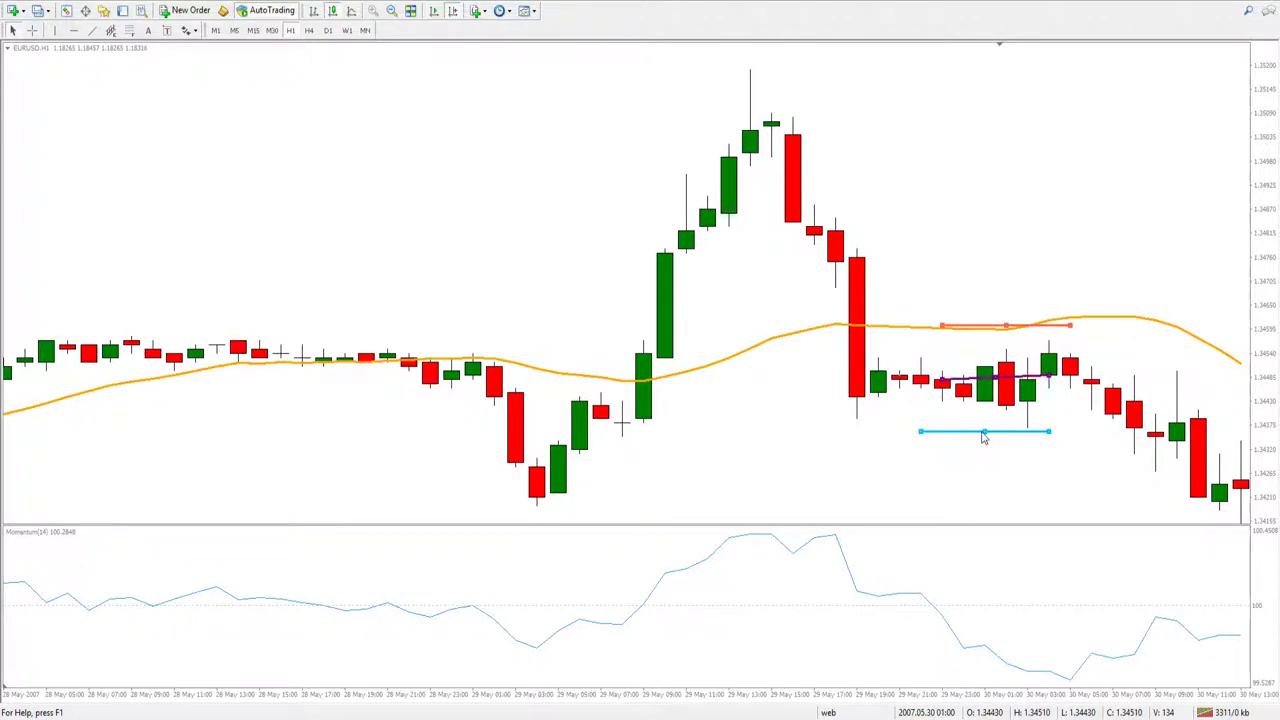
drag(984, 437, 1006, 441)
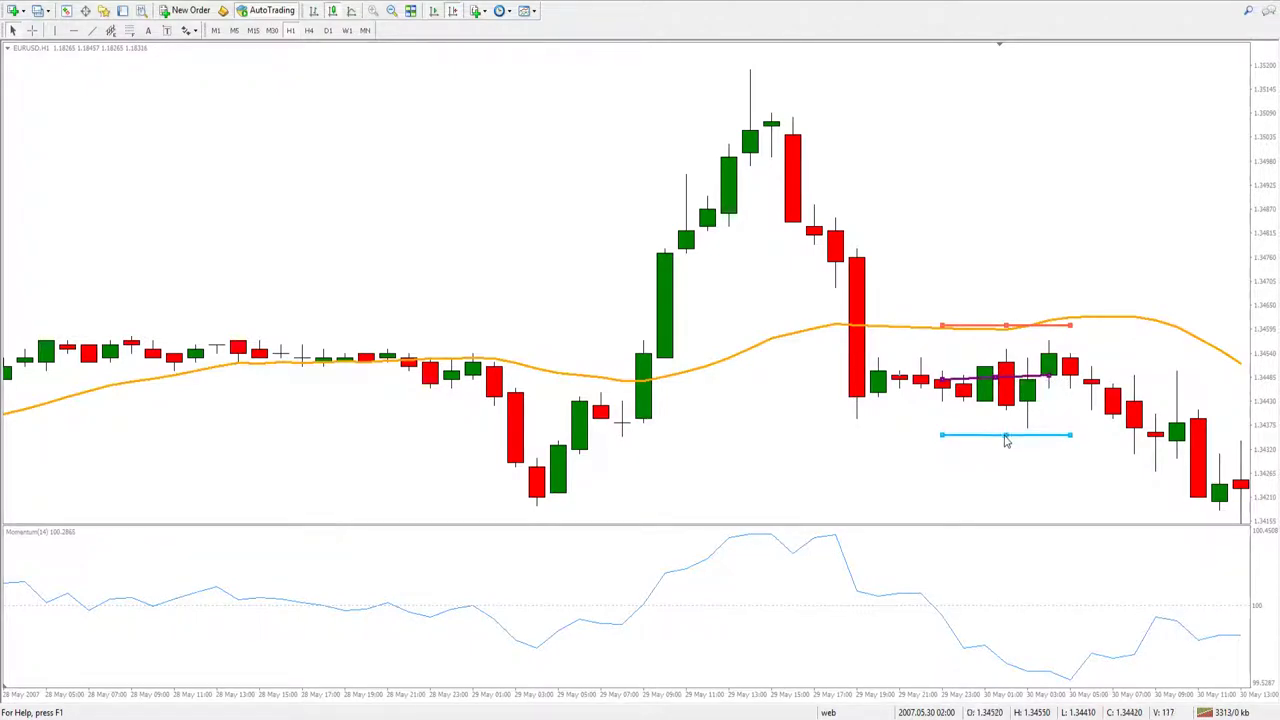
Check the Momentum fall on 30 May with the crosshair and extend the blue target line to the candle where price reaches it.
scroll(1062, 490, up, 1)
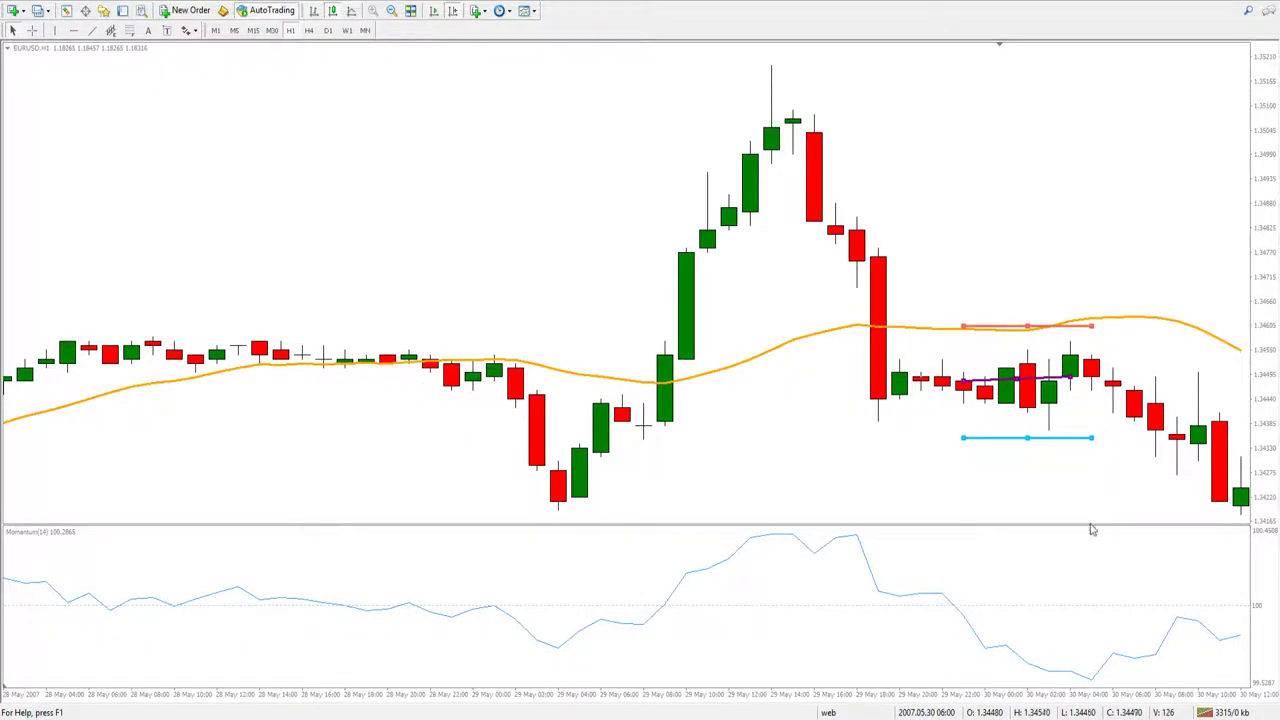
middle_click(960, 614)
scroll(930, 616, down, 4)
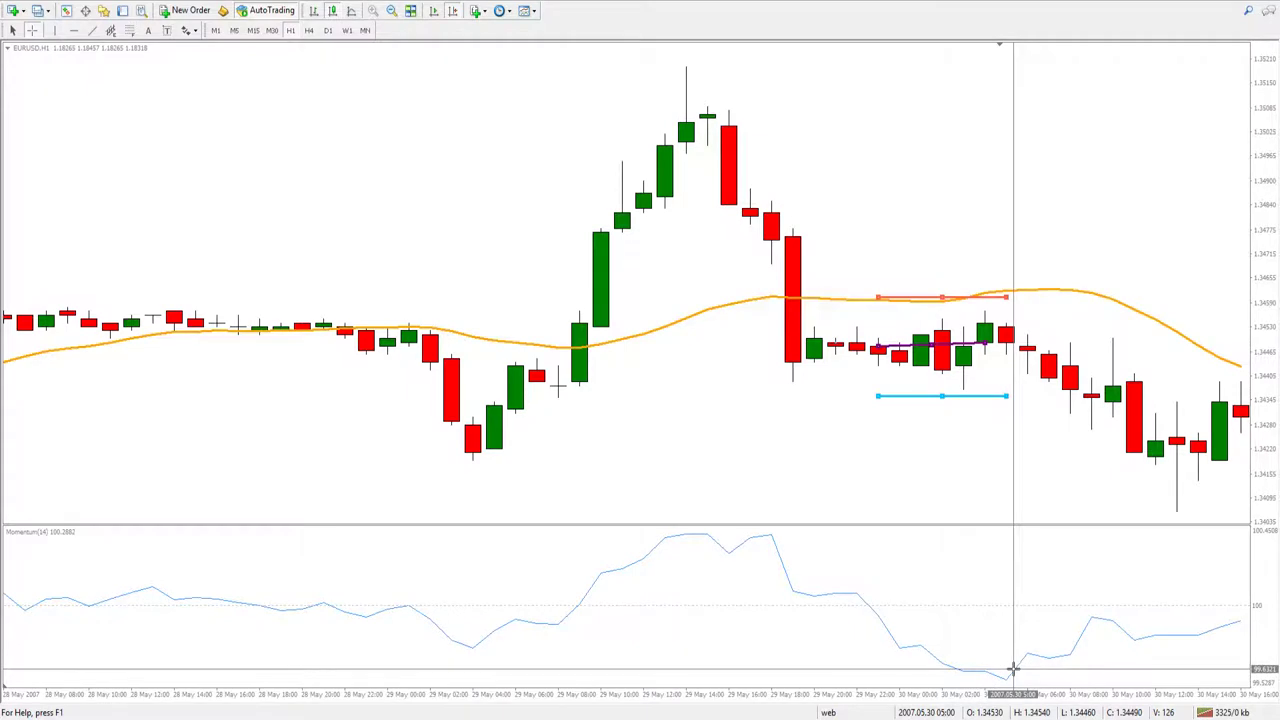
click(1015, 607)
drag(1010, 400, 1094, 400)
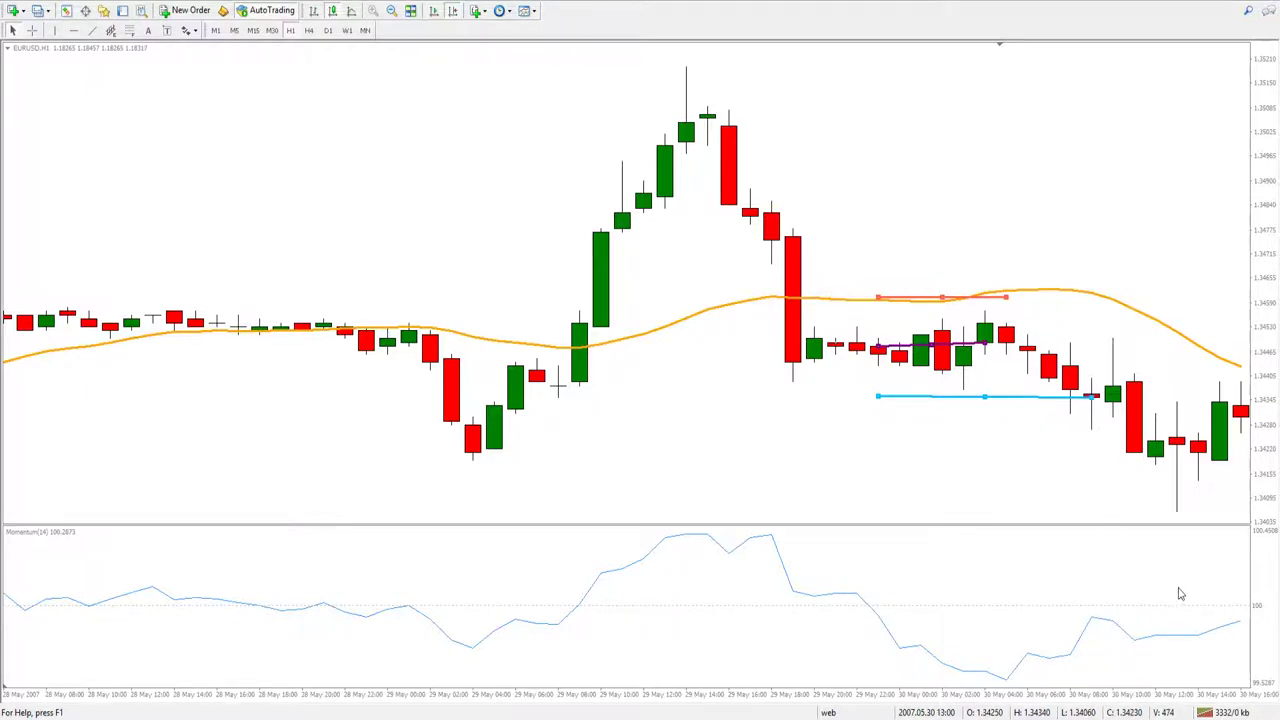
Find the Momentum rise above 100 on 31 May and copy the purple entry line to the candles from about 07:00.
scroll(1180, 594, right, 3)
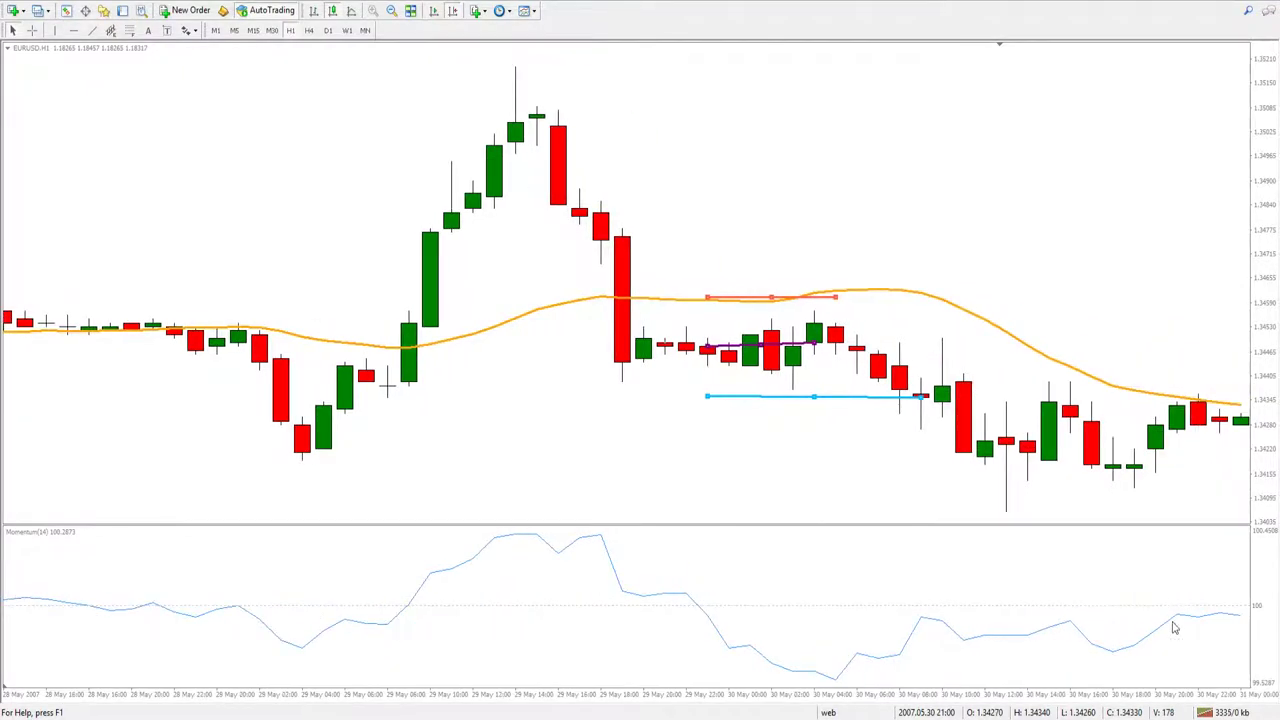
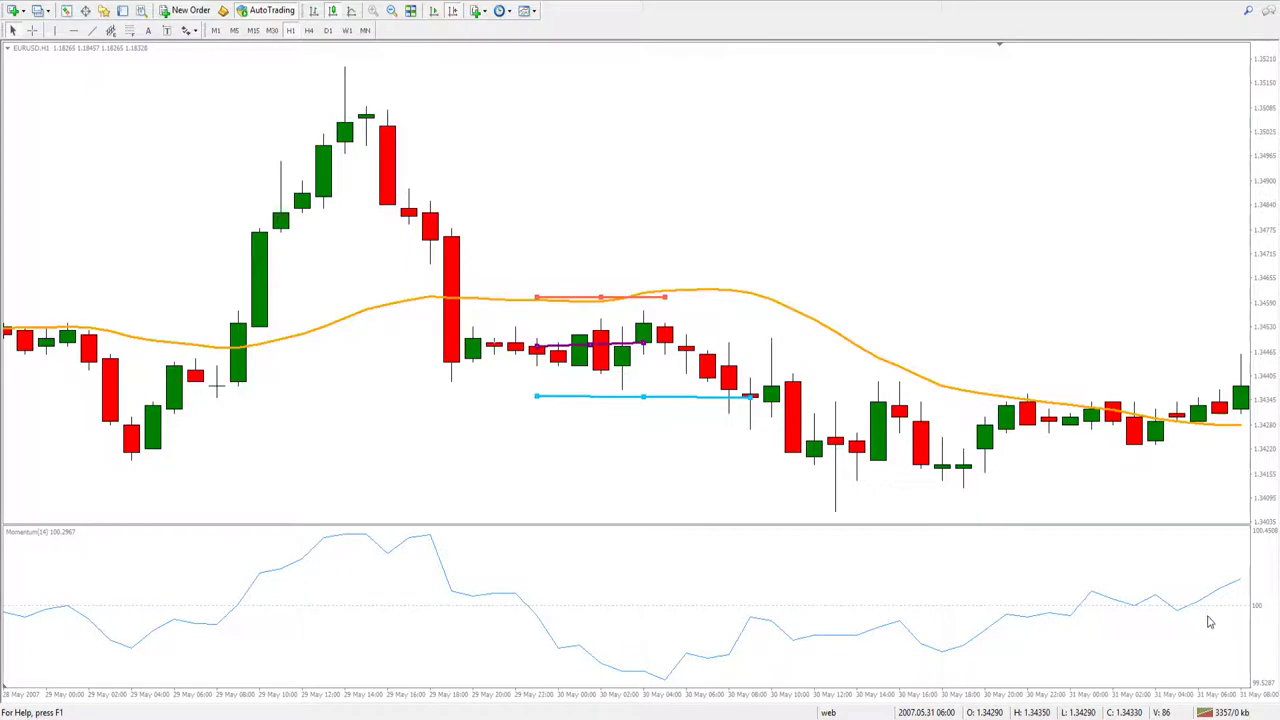
middle_click(1215, 489)
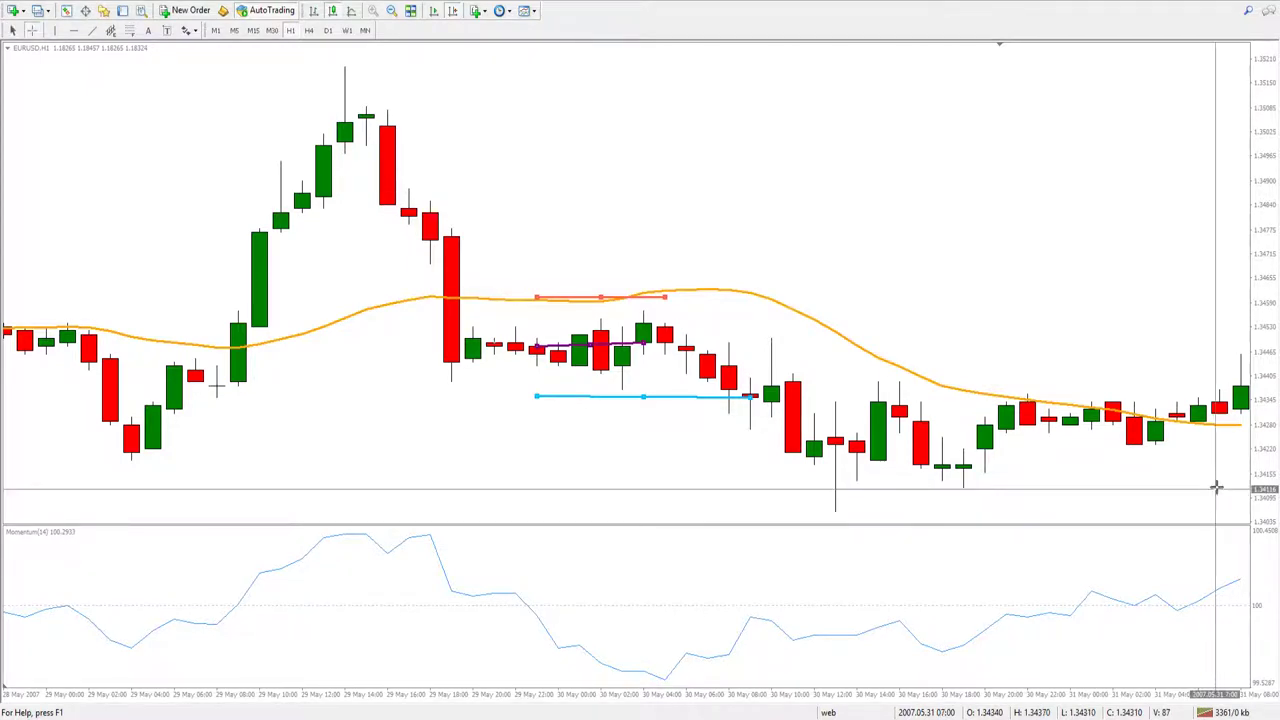
middle_click(1204, 424)
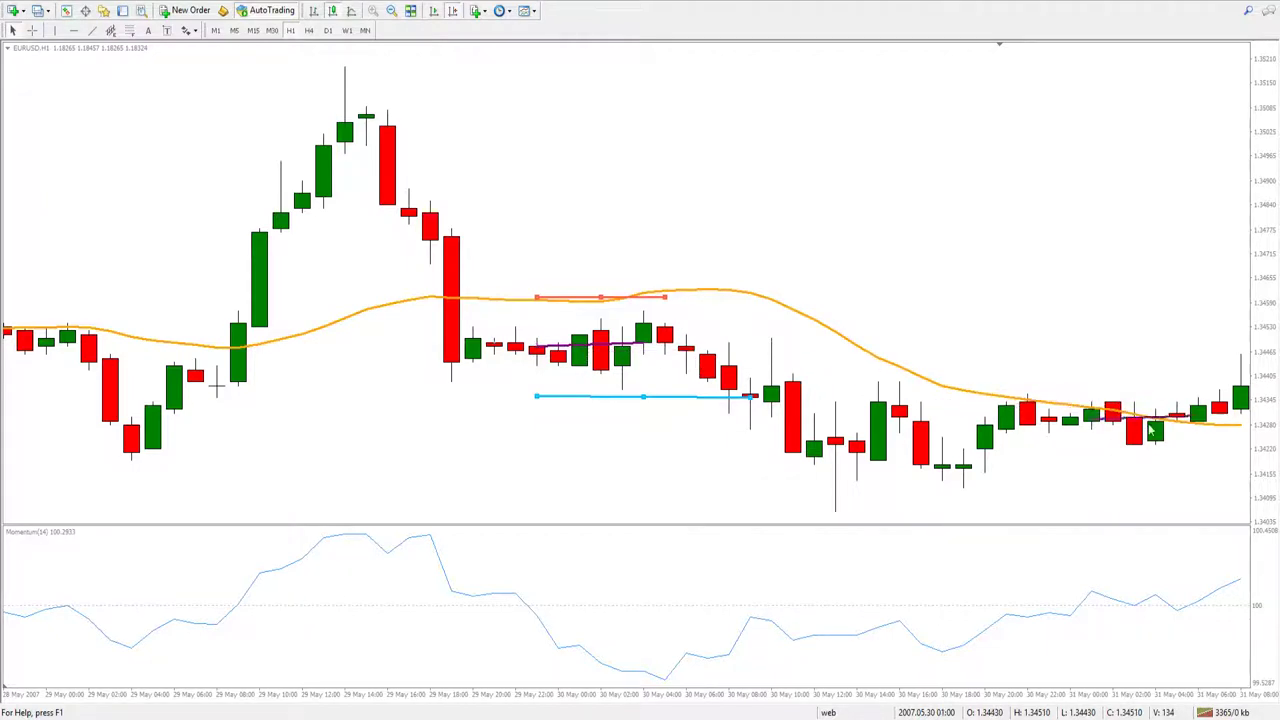
scroll(1255, 418, left, 1)
scroll(1258, 418, right, 1)
mouse_move(1258, 418)
mouse_down()
mouse_move(1034, 446)
mouse_move(1236, 424)
mouse_up()
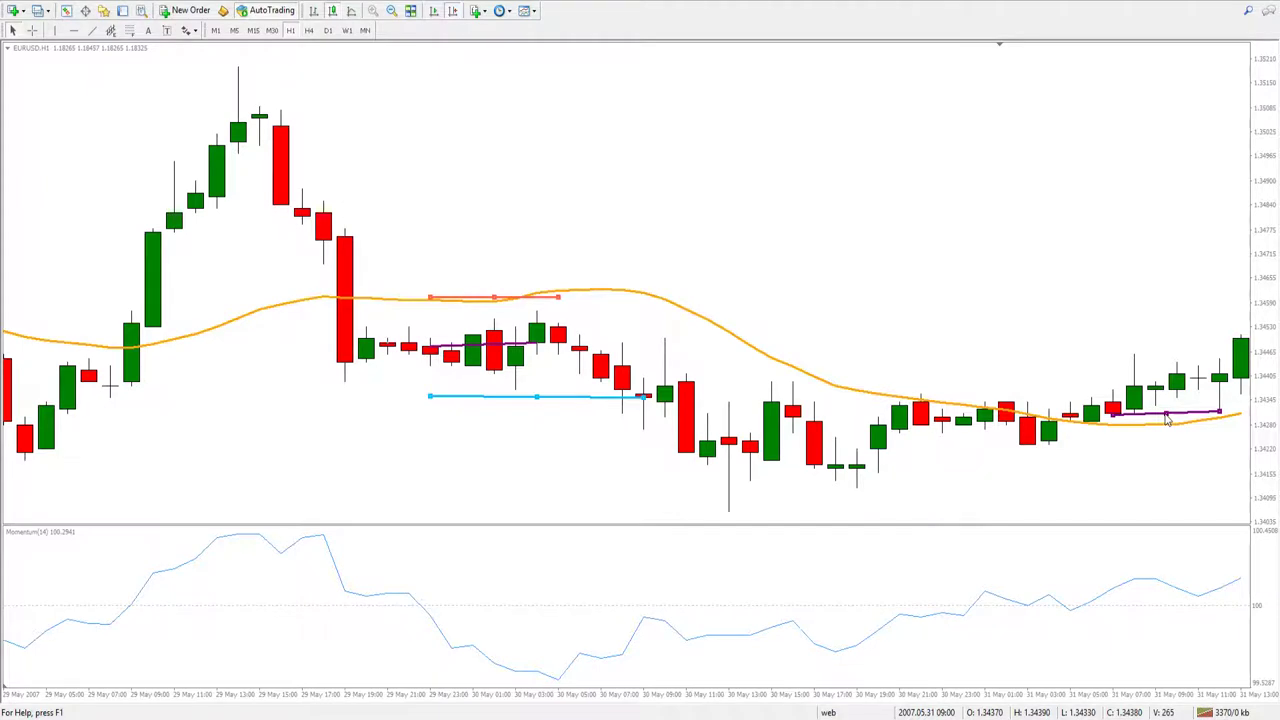
Raise the 31 May purple entry line to about 1.3434 and make it horizontal.
middle_click(1153, 516)
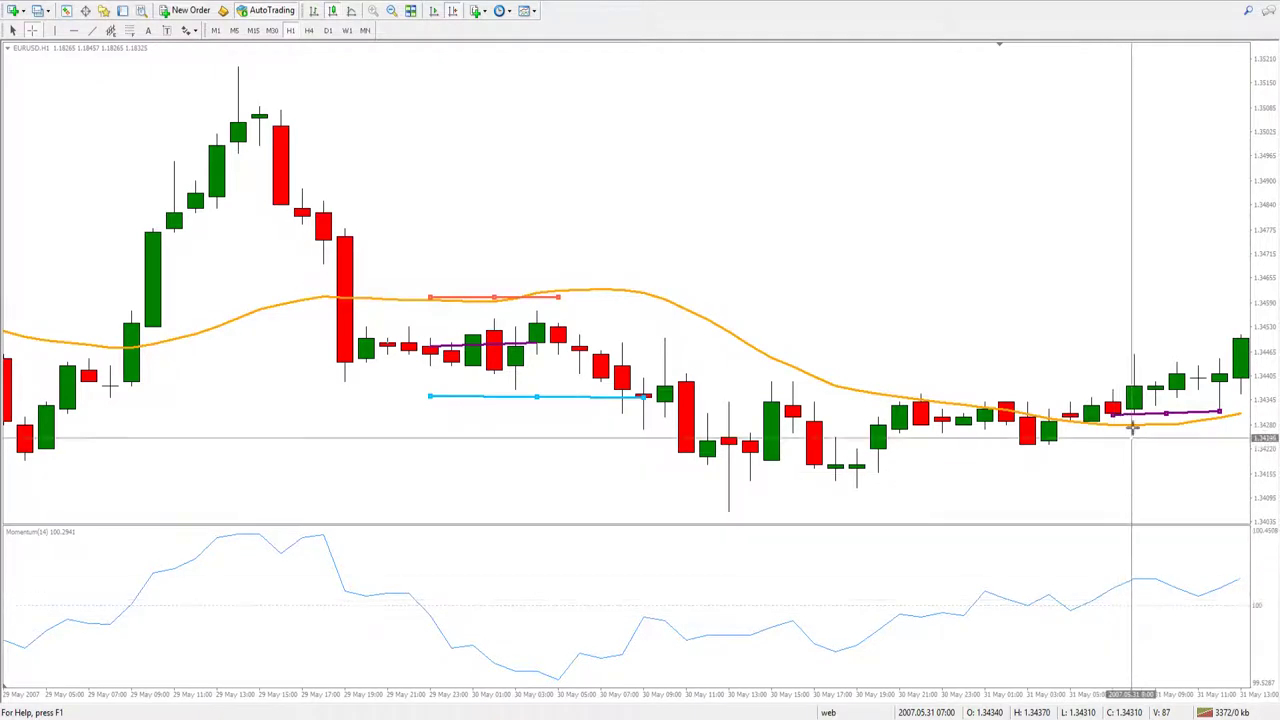
click(1167, 420)
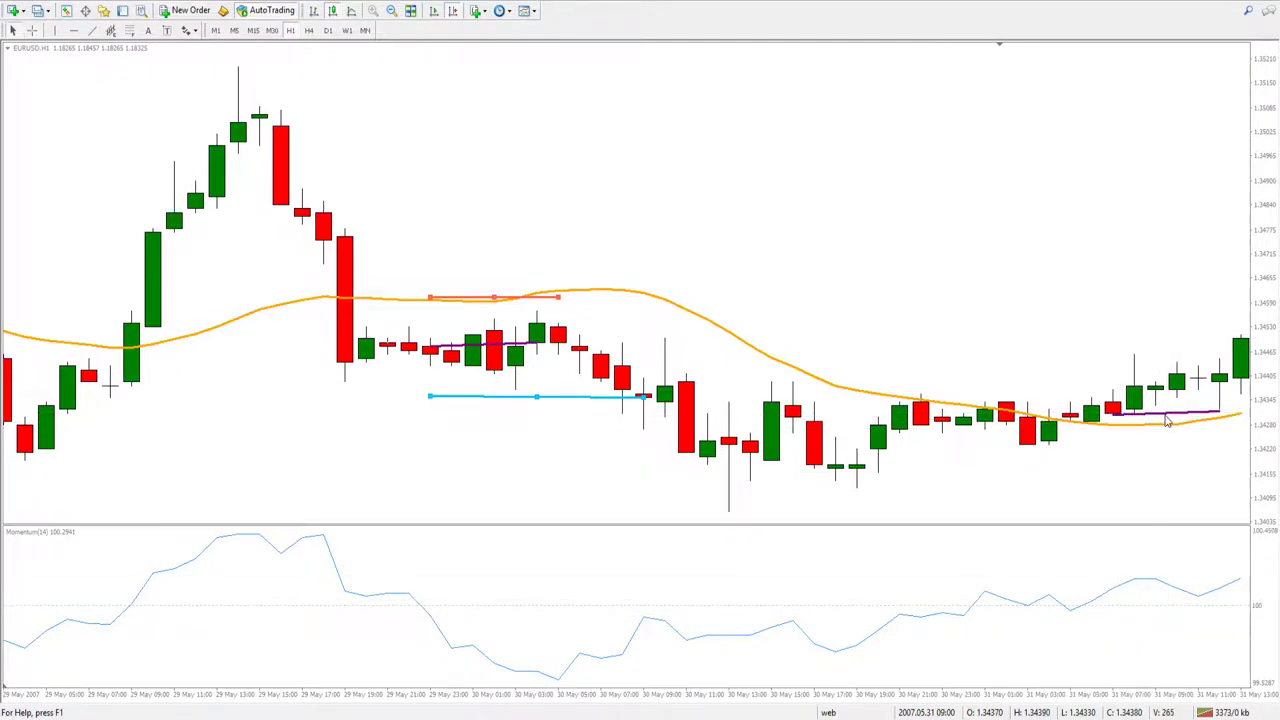
drag(1167, 420, 1222, 403)
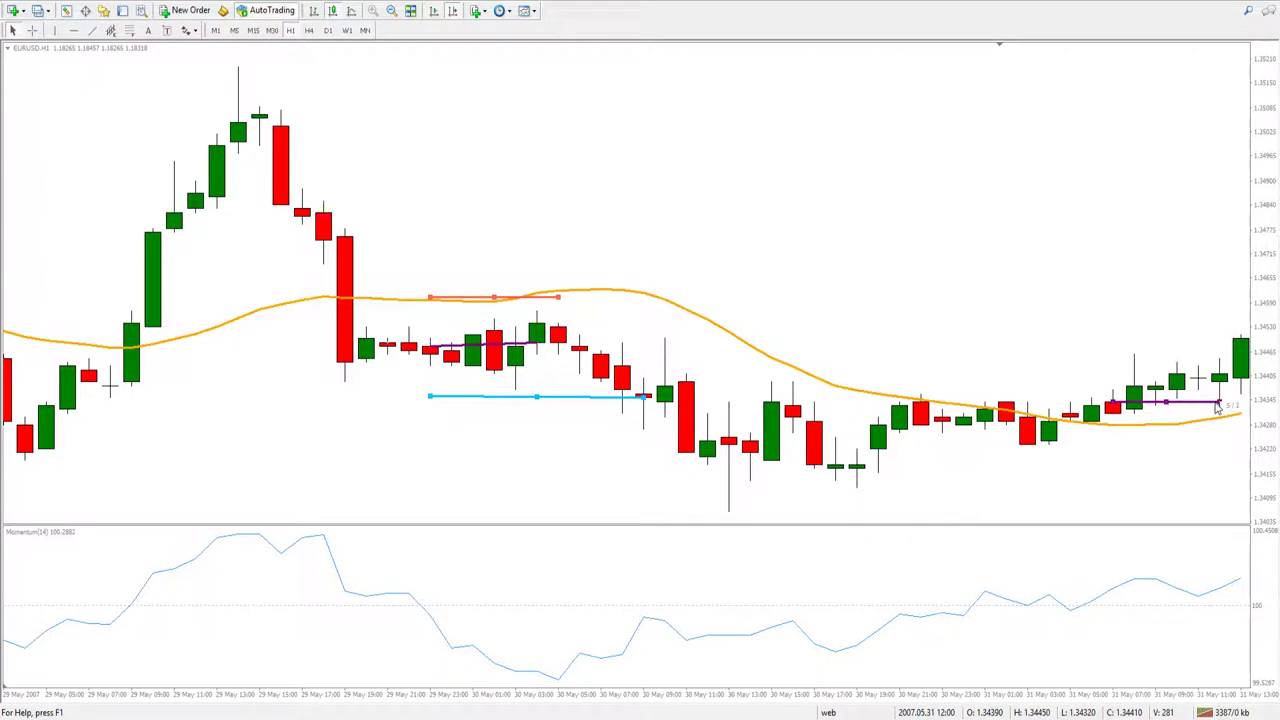
drag(1218, 403, 1220, 406)
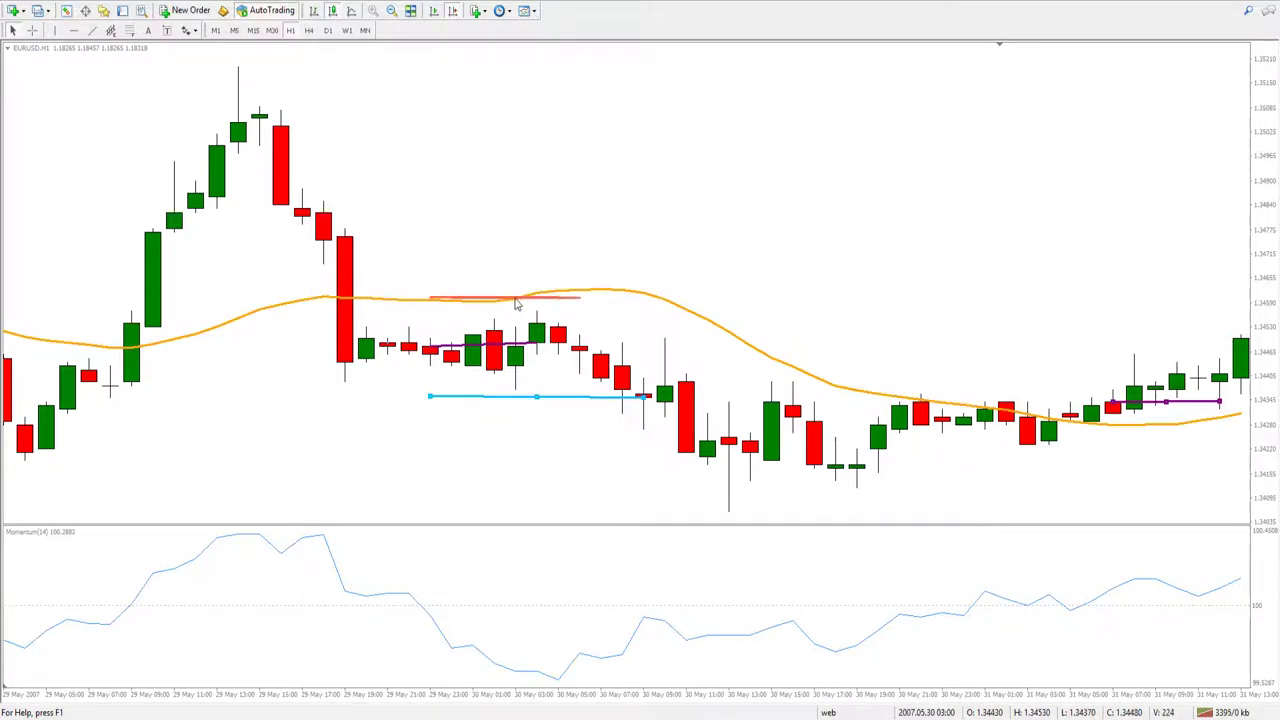
Copy the red stop line beneath the 31 May swing low and the blue target line above the 31 May entry.
drag(516, 303, 1091, 457)
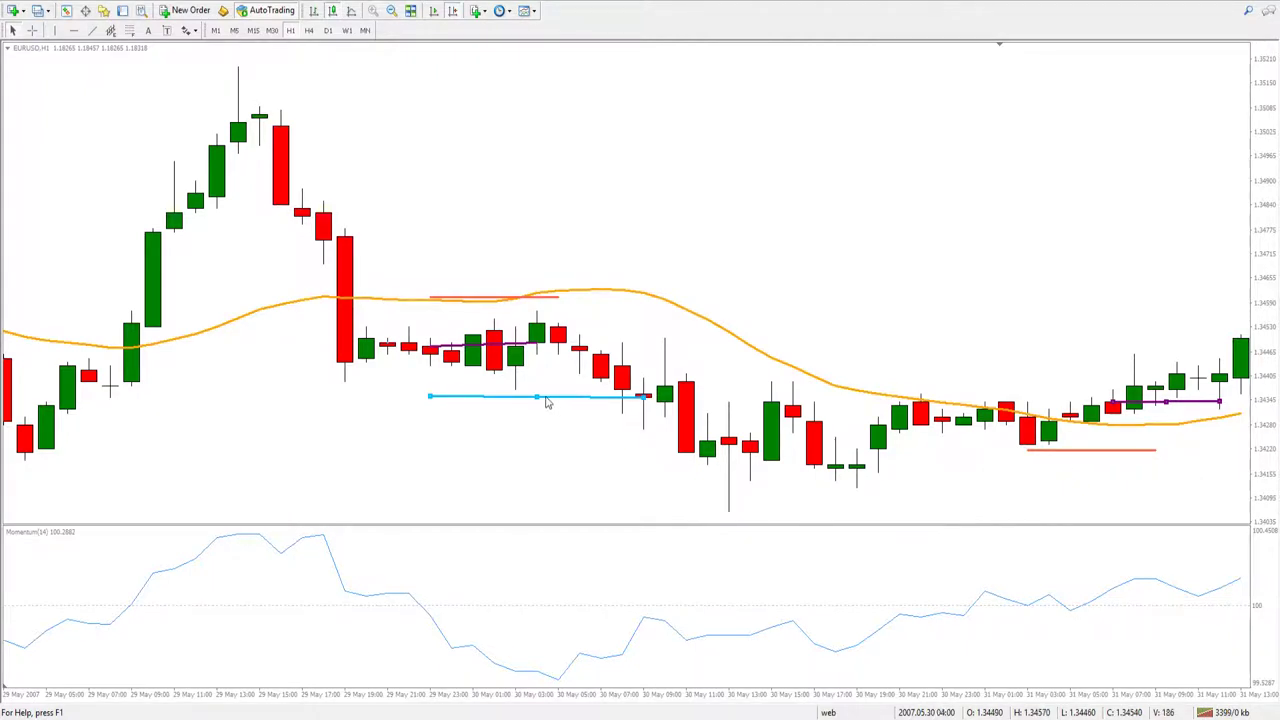
scroll(550, 402, up, 3)
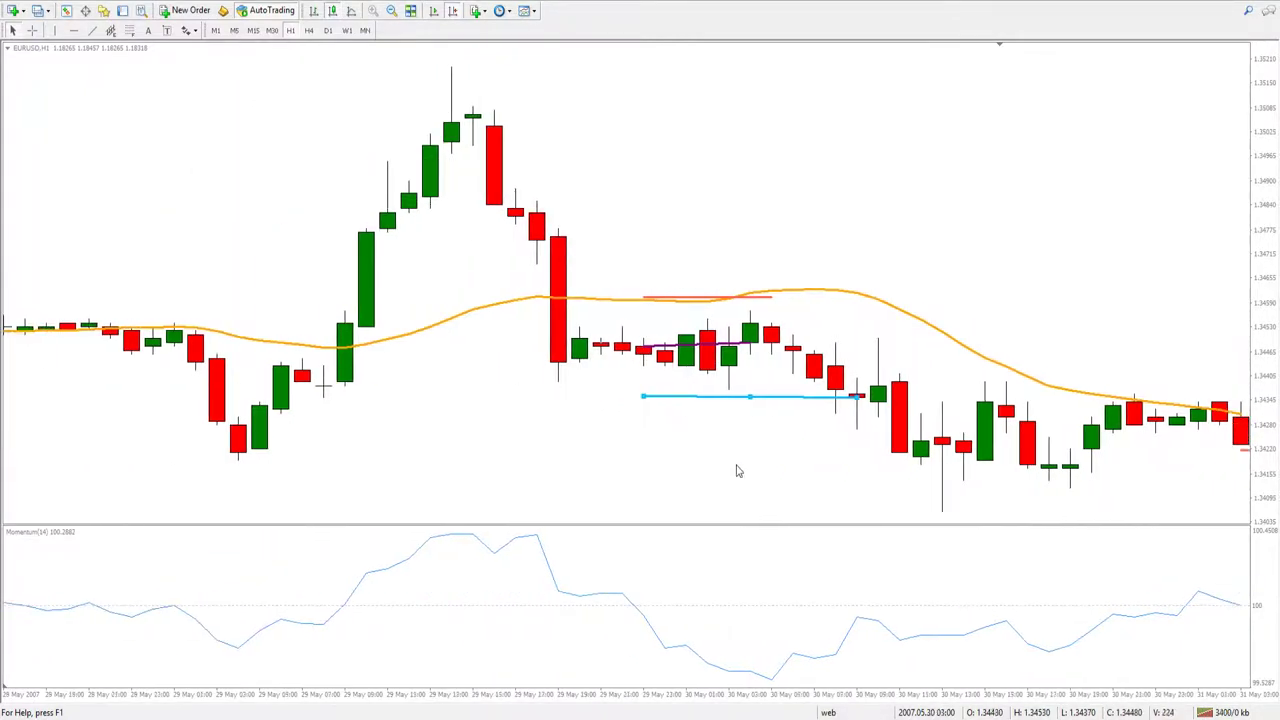
mouse_move(777, 461)
mouse_down()
mouse_move(607, 430)
mouse_move(540, 398)
mouse_up()
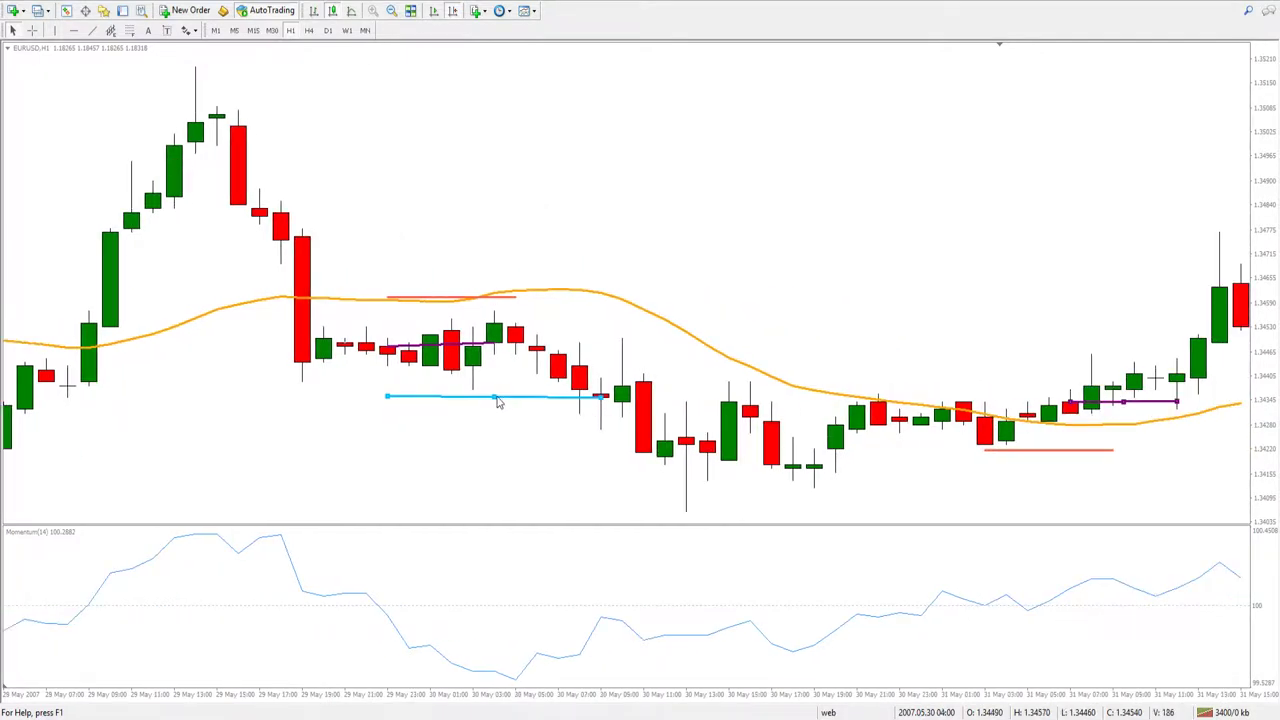
scroll(502, 405, up, 2)
scroll(500, 408, down, 3)
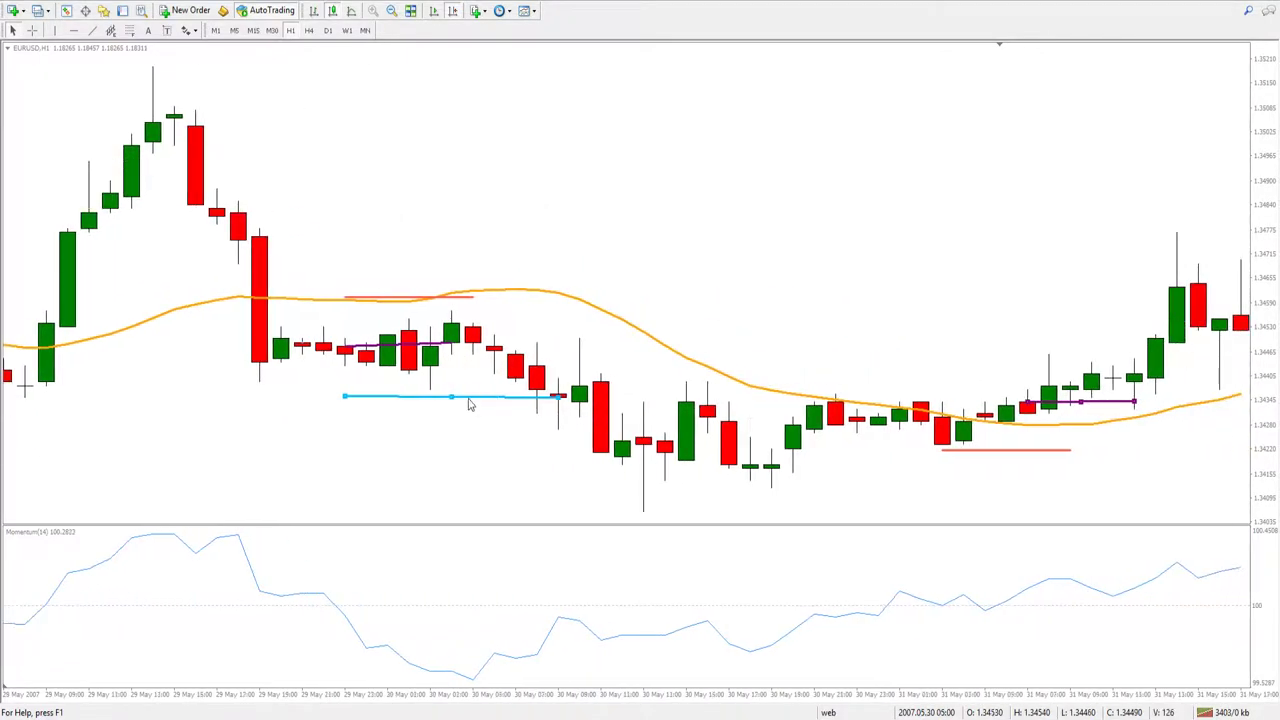
drag(453, 398, 1160, 343)
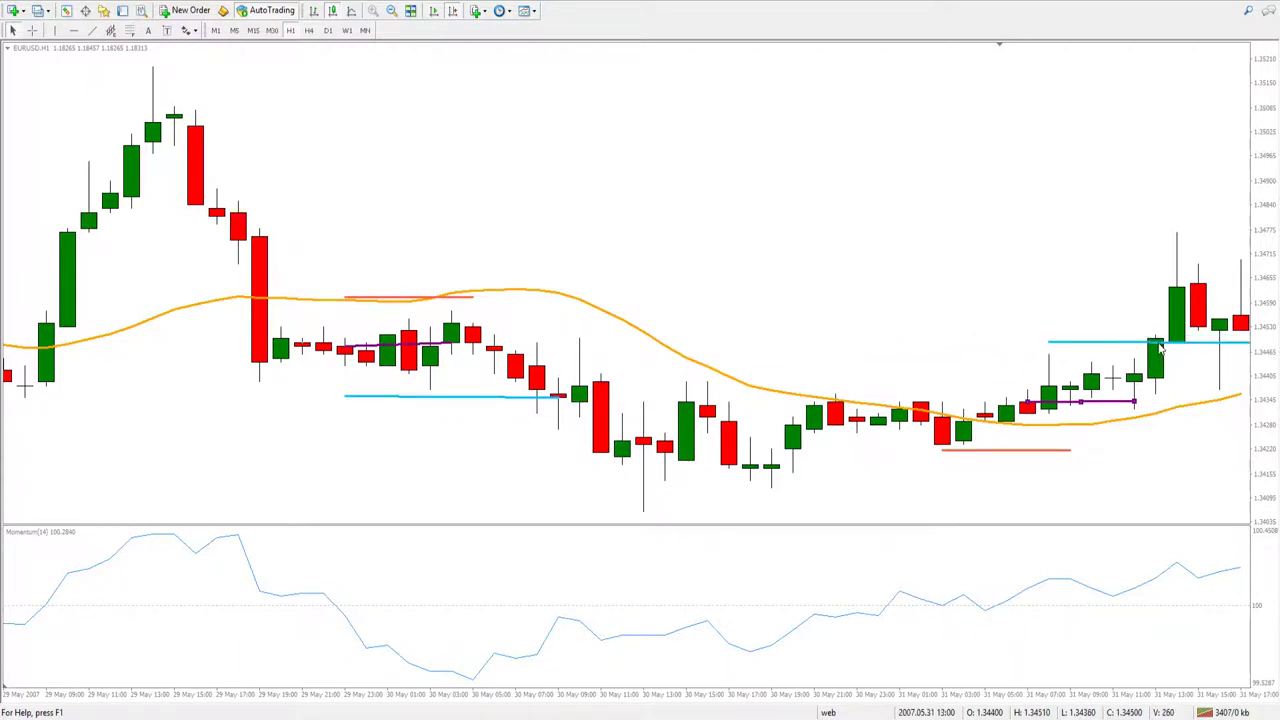
middle_click(1137, 457)
scroll(1005, 447, down, 2)
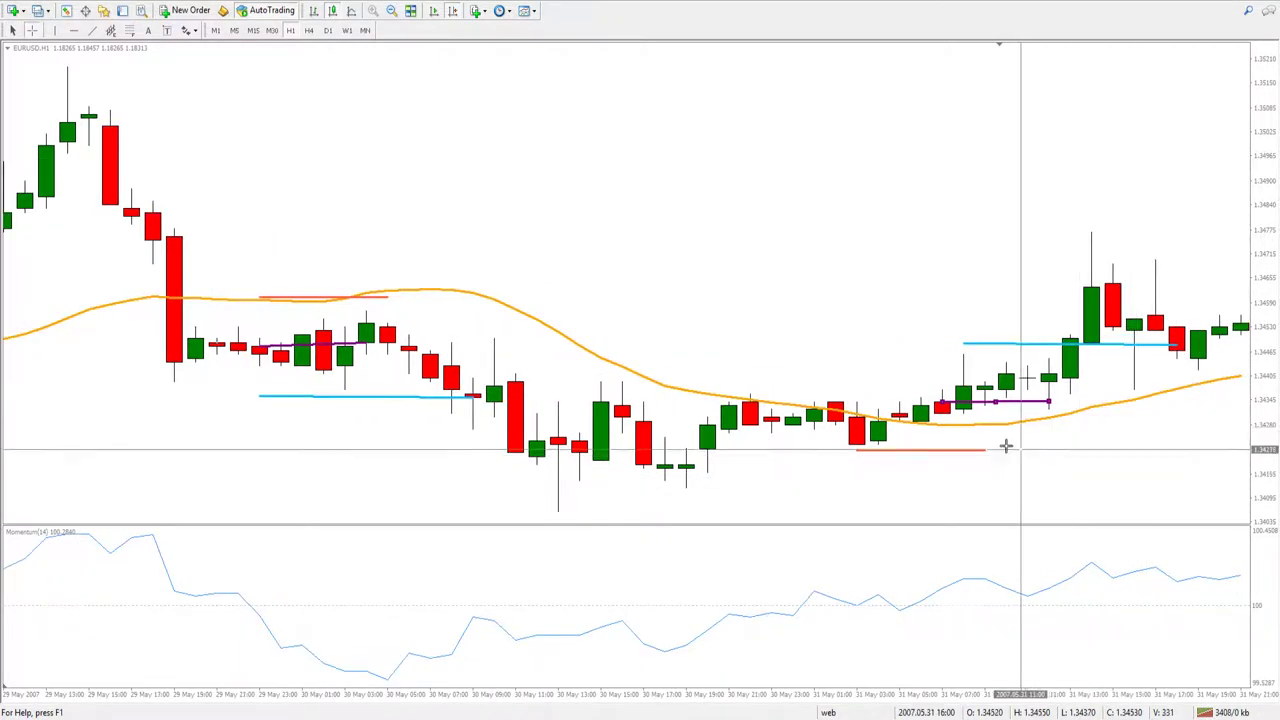
Measure from the 31 May entry line to the blue target line and examine further Momentum signals through 12 June on a zoomed-out chart.
drag(995, 403, 1010, 350)
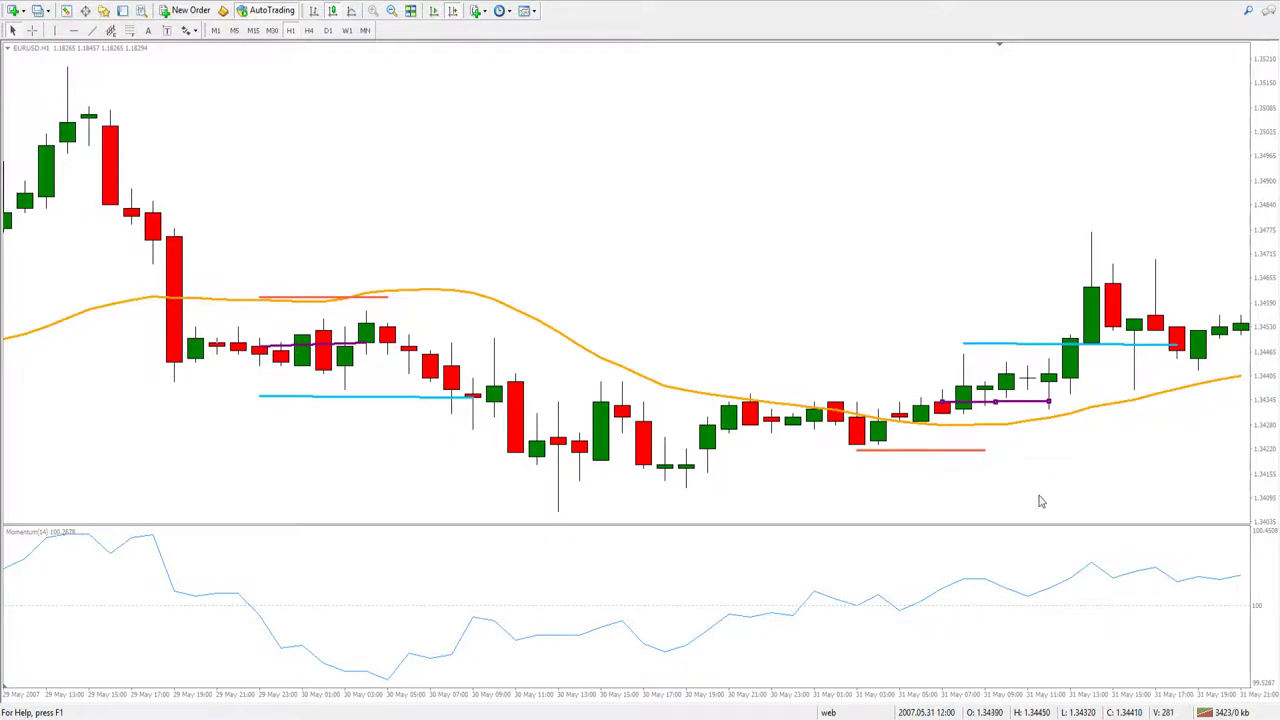
scroll(1051, 508, down, 10)
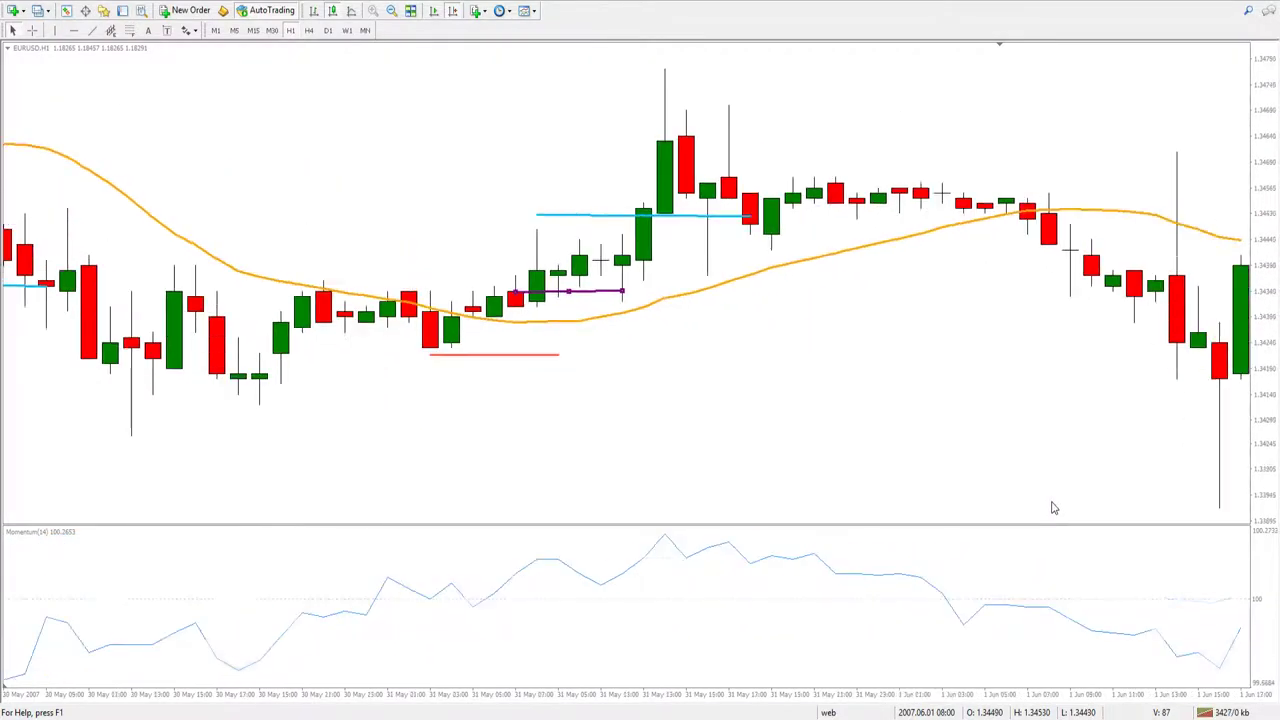
scroll(1052, 508, down, 3)
scroll(1052, 508, down, 4)
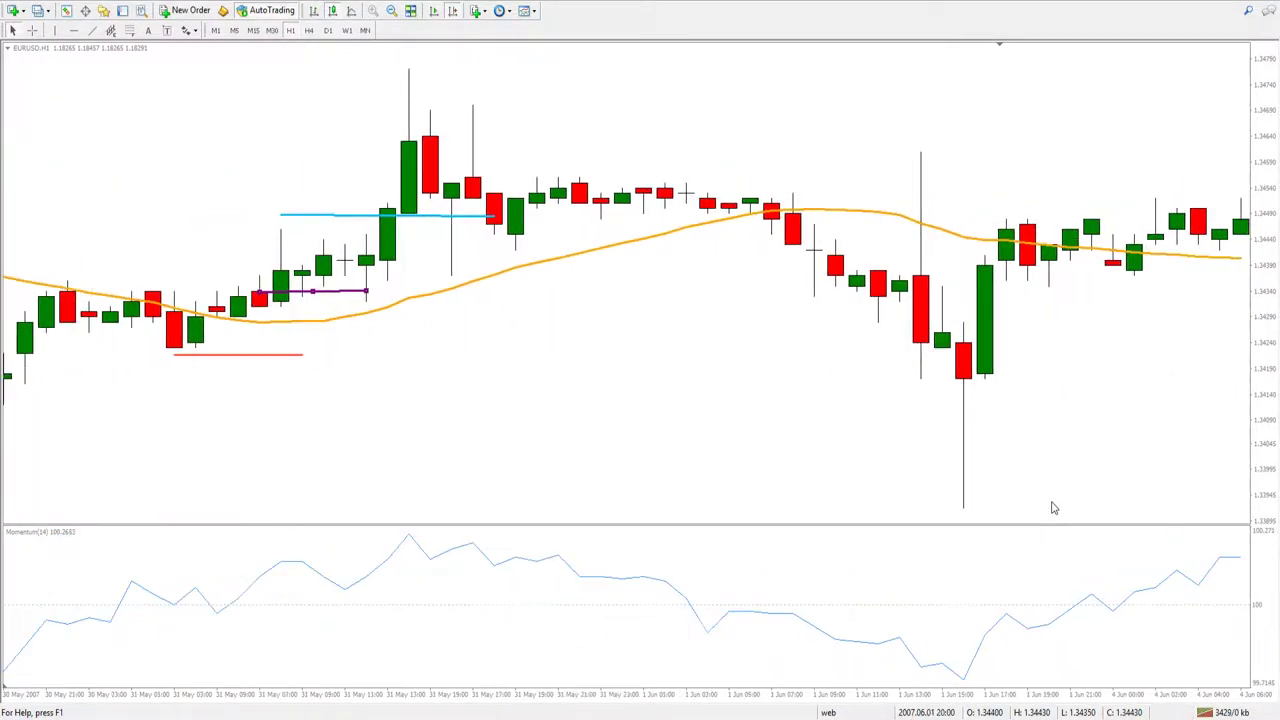
key(minus)
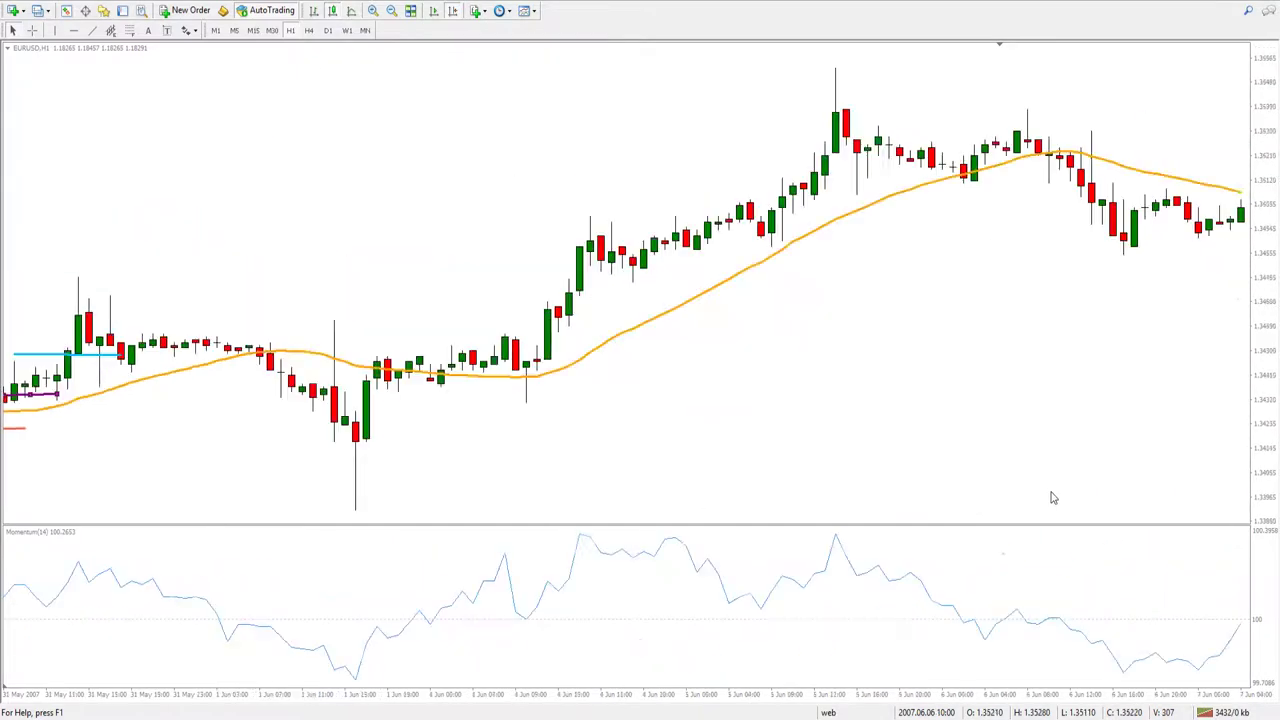
scroll(1041, 509, down, 5)
scroll(1038, 509, up, 15)
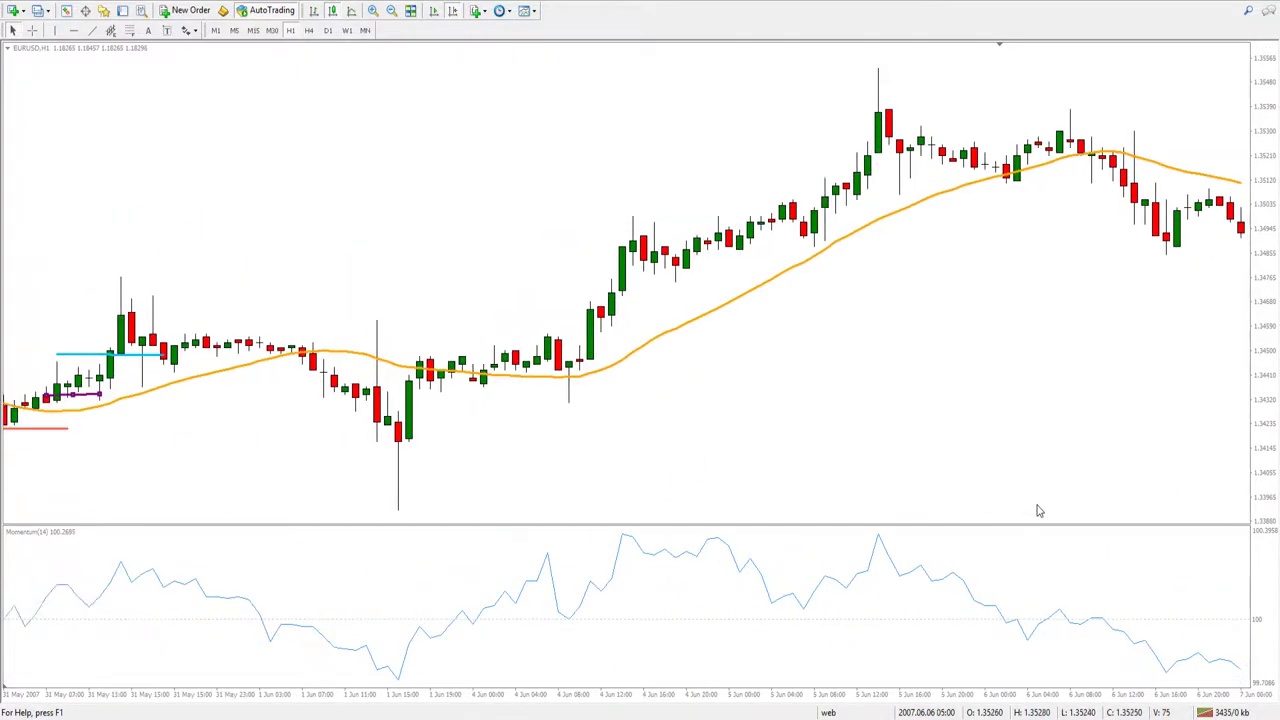
scroll(1038, 511, down, 20)
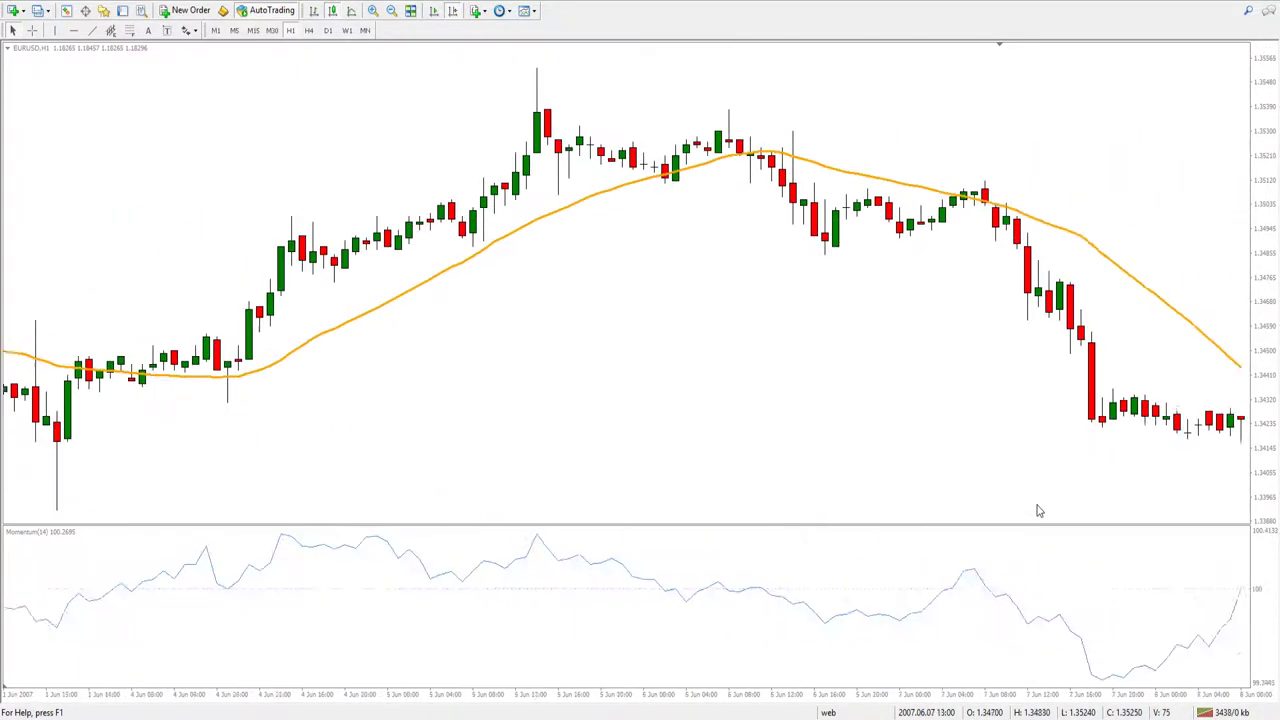
scroll(1038, 511, down, 5)
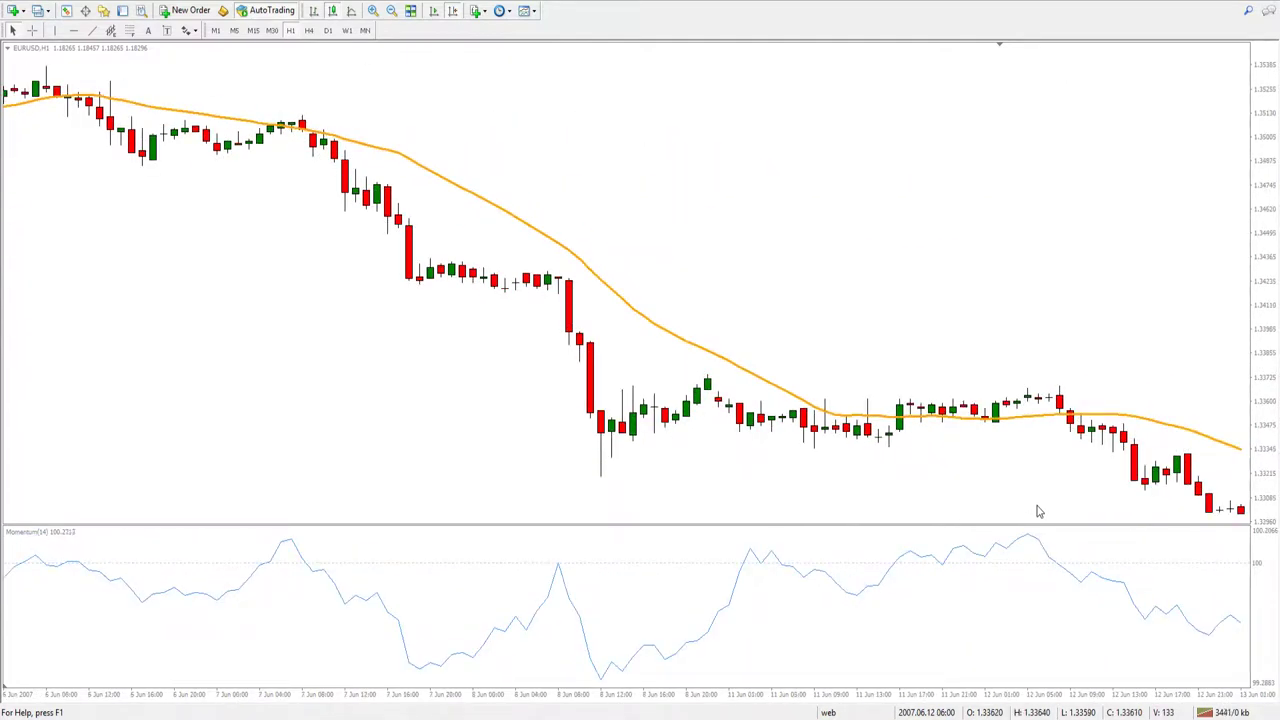
scroll(1038, 511, up, 8)
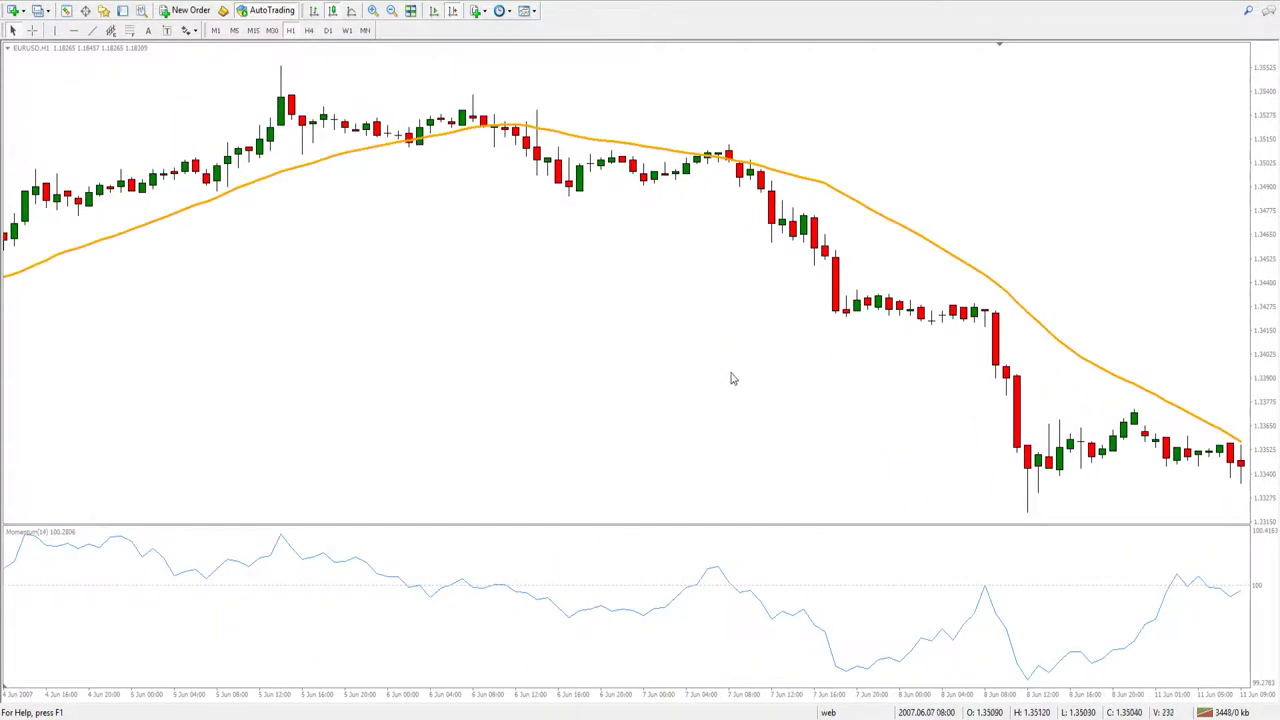
Examine the Momentum crossings of the 100 level against the moving average from 8 to 14 June with the crosshair.
scroll(717, 554, down, 2)
middle_click(720, 523)
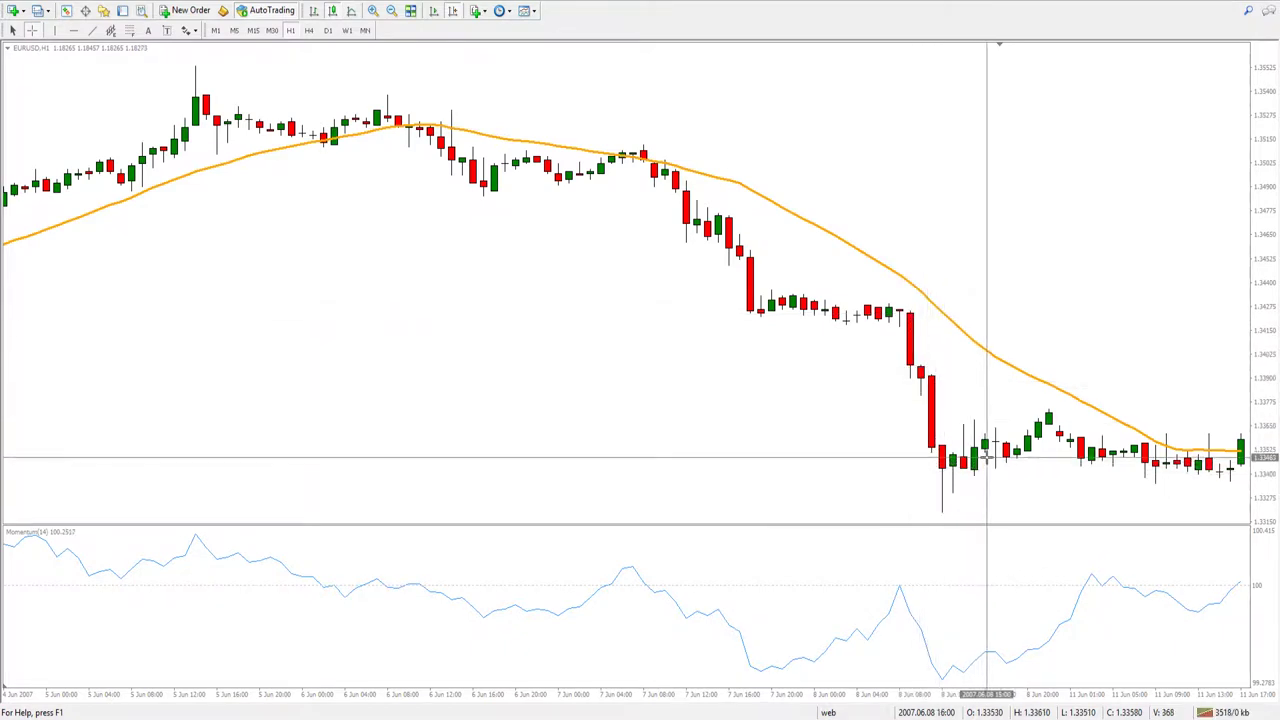
scroll(1071, 450, down, 5)
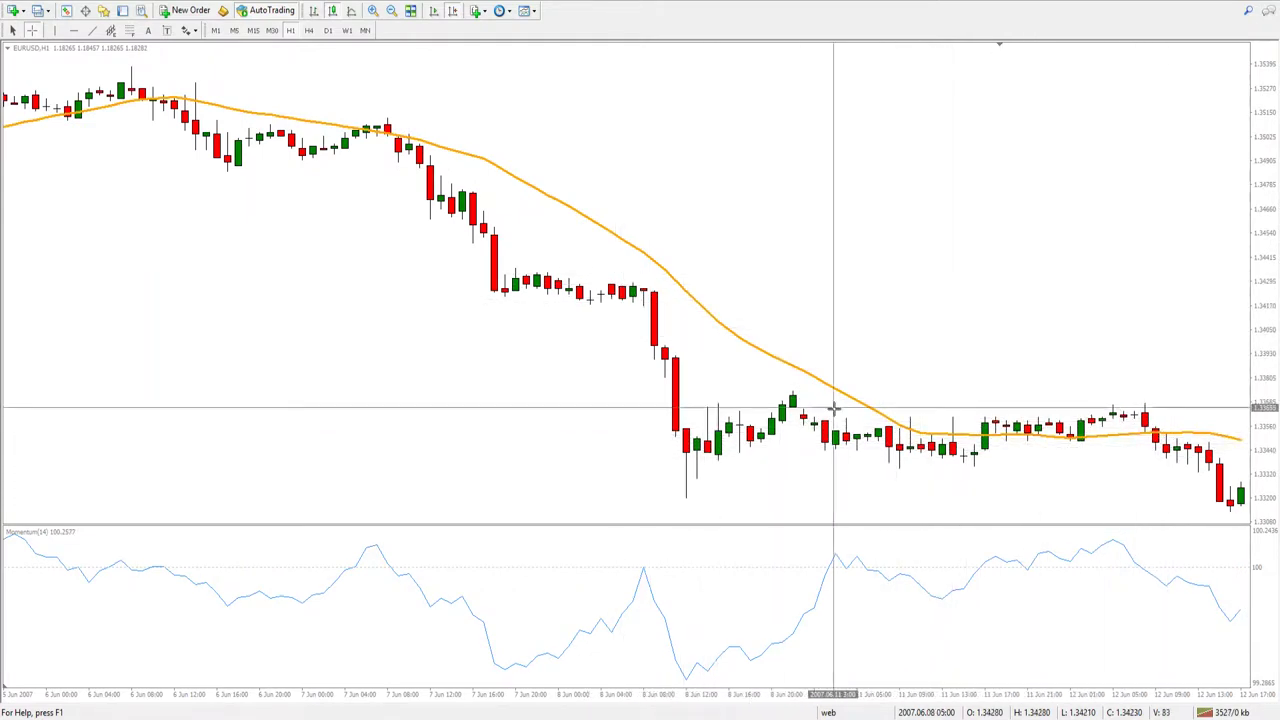
scroll(1136, 432, down, 2)
scroll(1136, 432, down, 8)
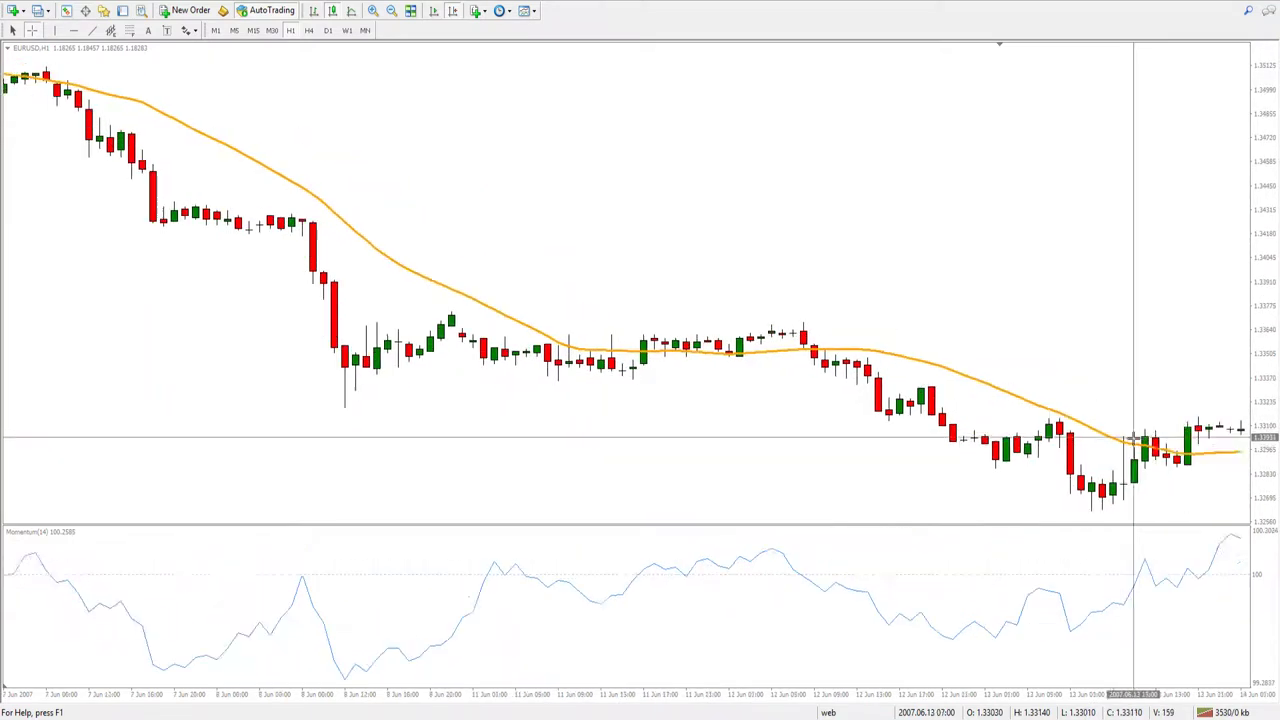
scroll(703, 445, down, 2)
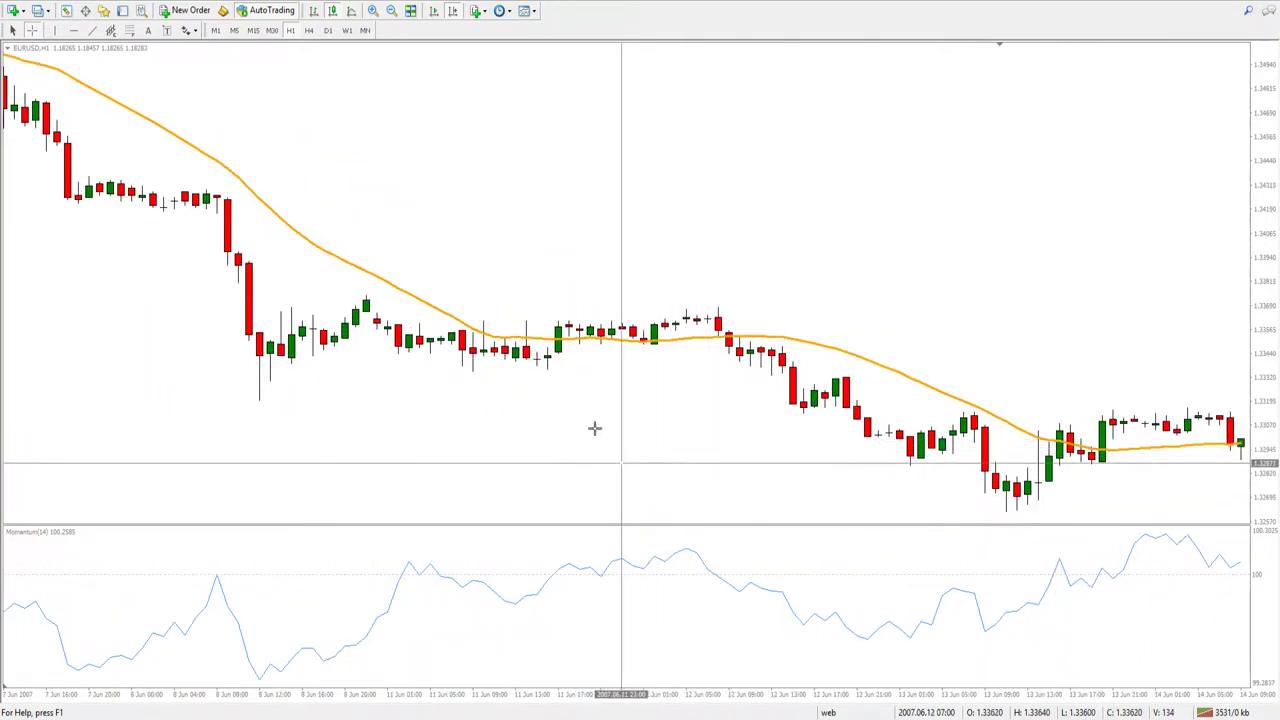
Measure the rise from the 15 June entry candle to the 19 June candle that crosses back below the moving average.
key(plus)
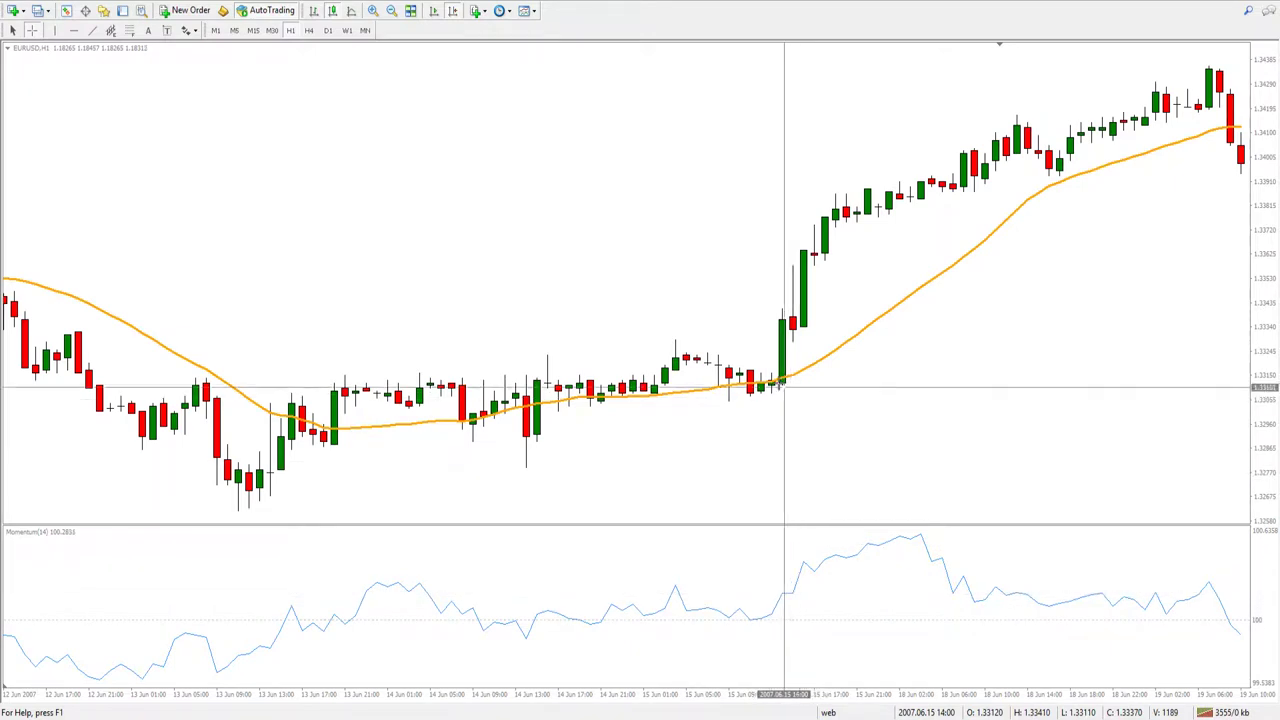
drag(795, 329, 1229, 420)
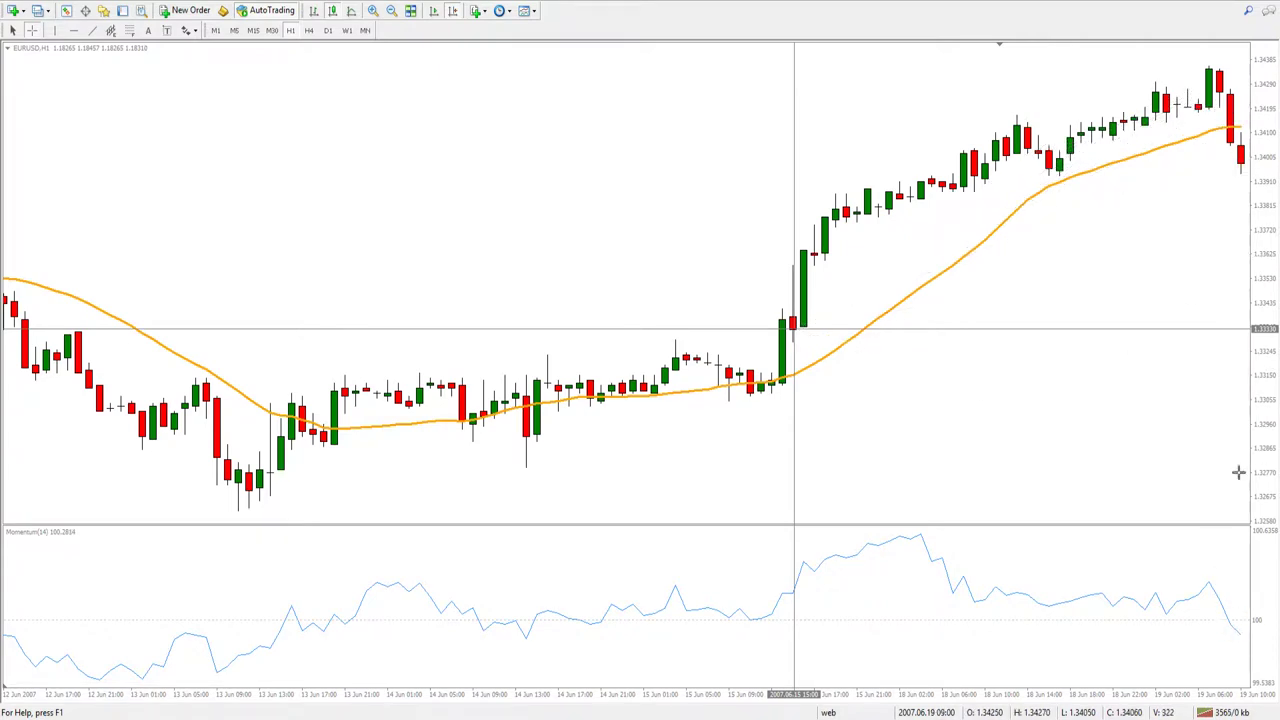
drag(806, 326, 1227, 122)
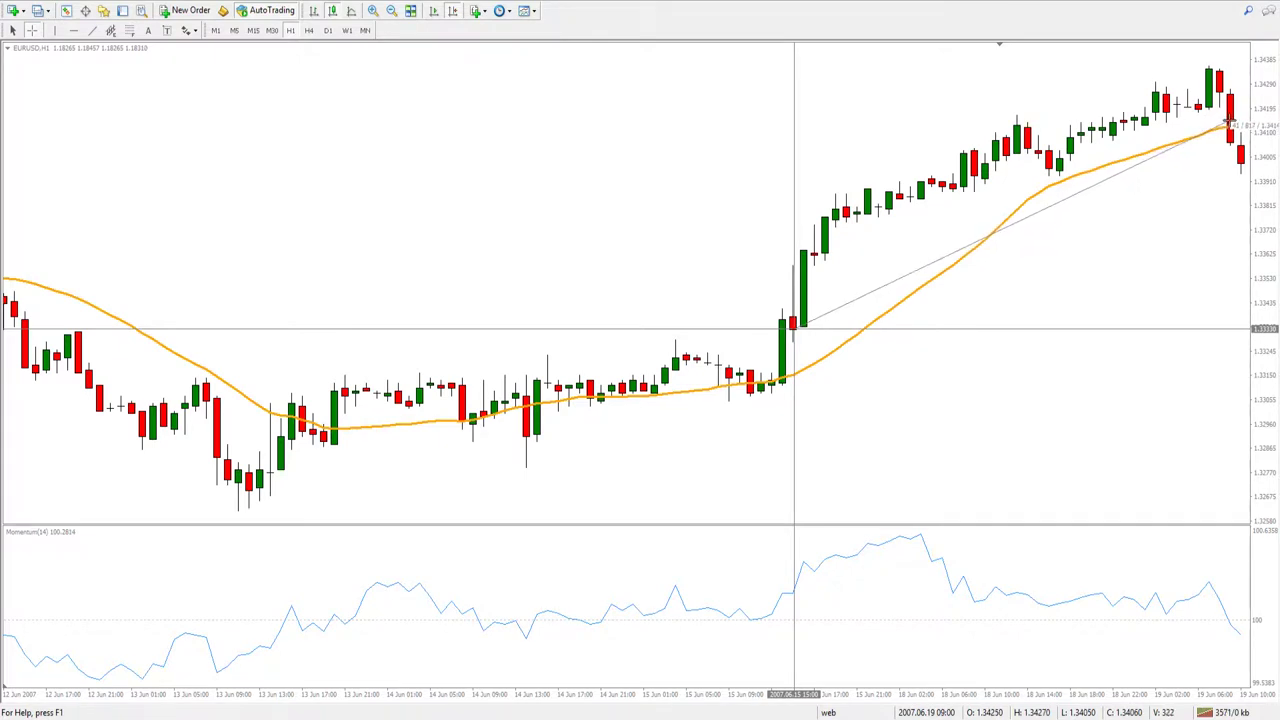
drag(1227, 122, 1228, 124)
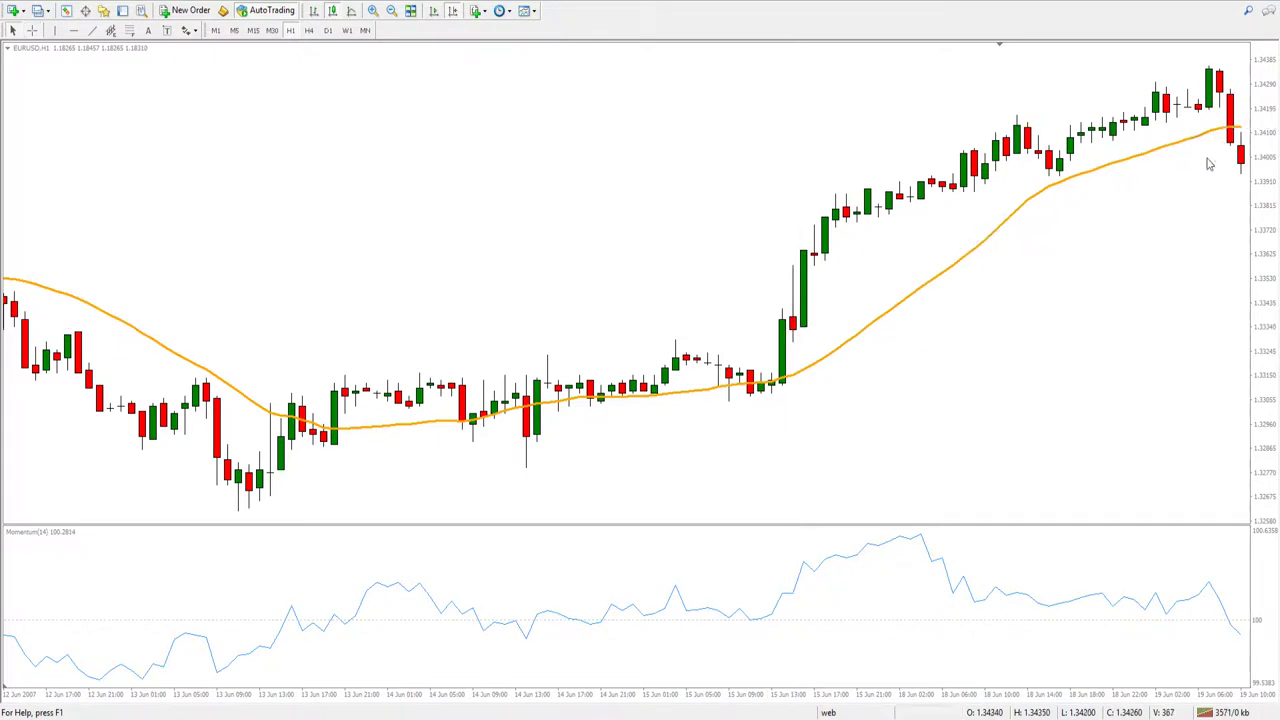
Measure the stop distance from the 15 June entry price down to the base of the breakout candle.
scroll(828, 340, down, 2)
middle_click(822, 336)
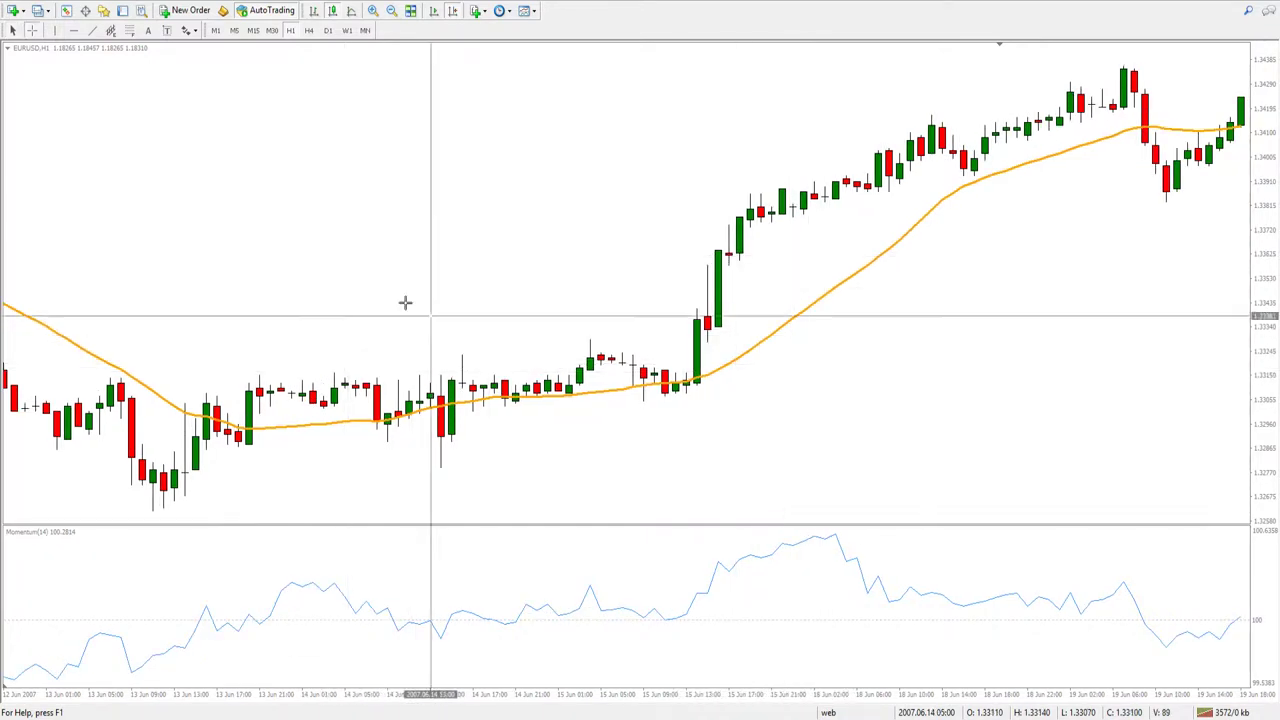
drag(712, 325, 708, 385)
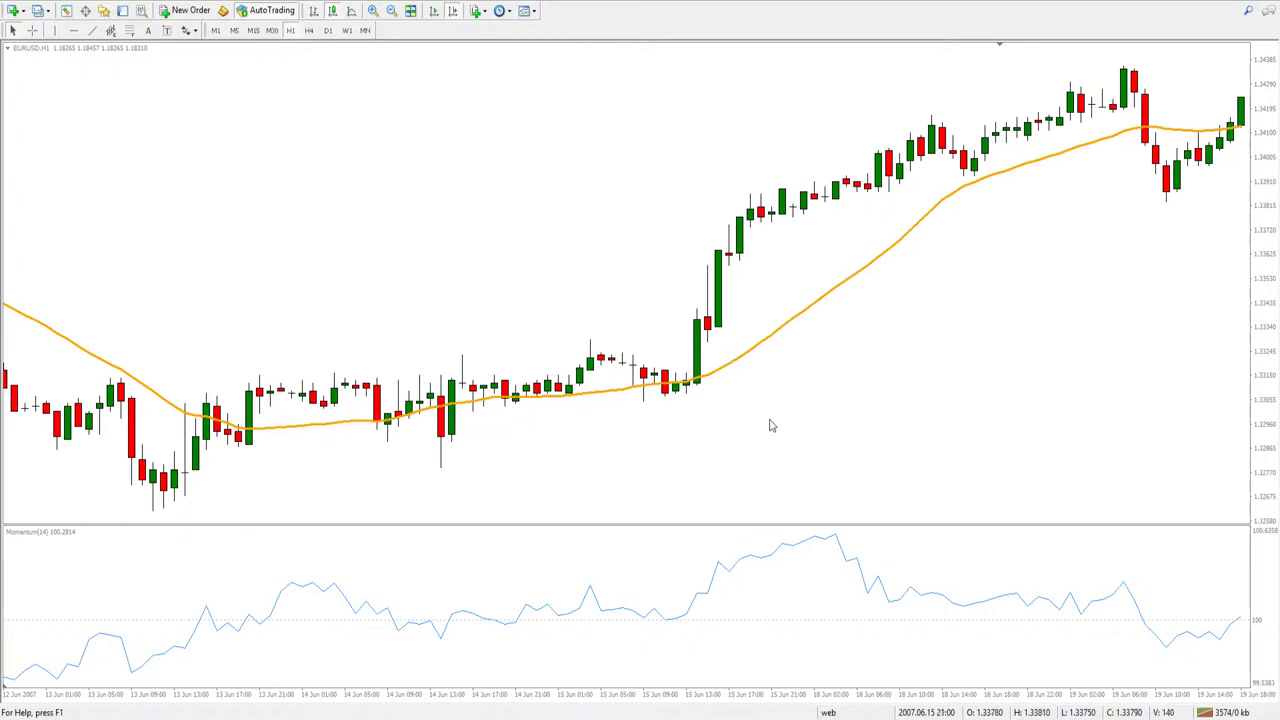
Check the 19 June drop below the moving average against the Momentum line with the crosshair.
scroll(886, 420, down, 5)
scroll(884, 424, down, 3)
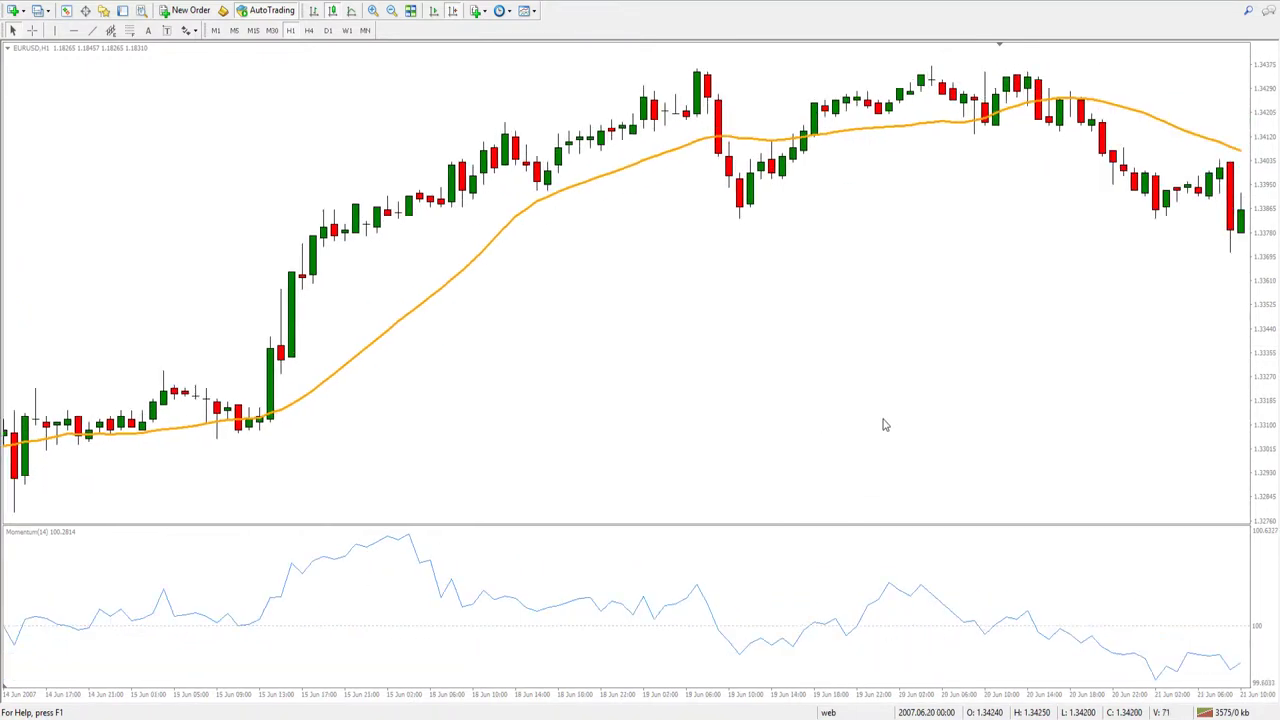
middle_click(772, 505)
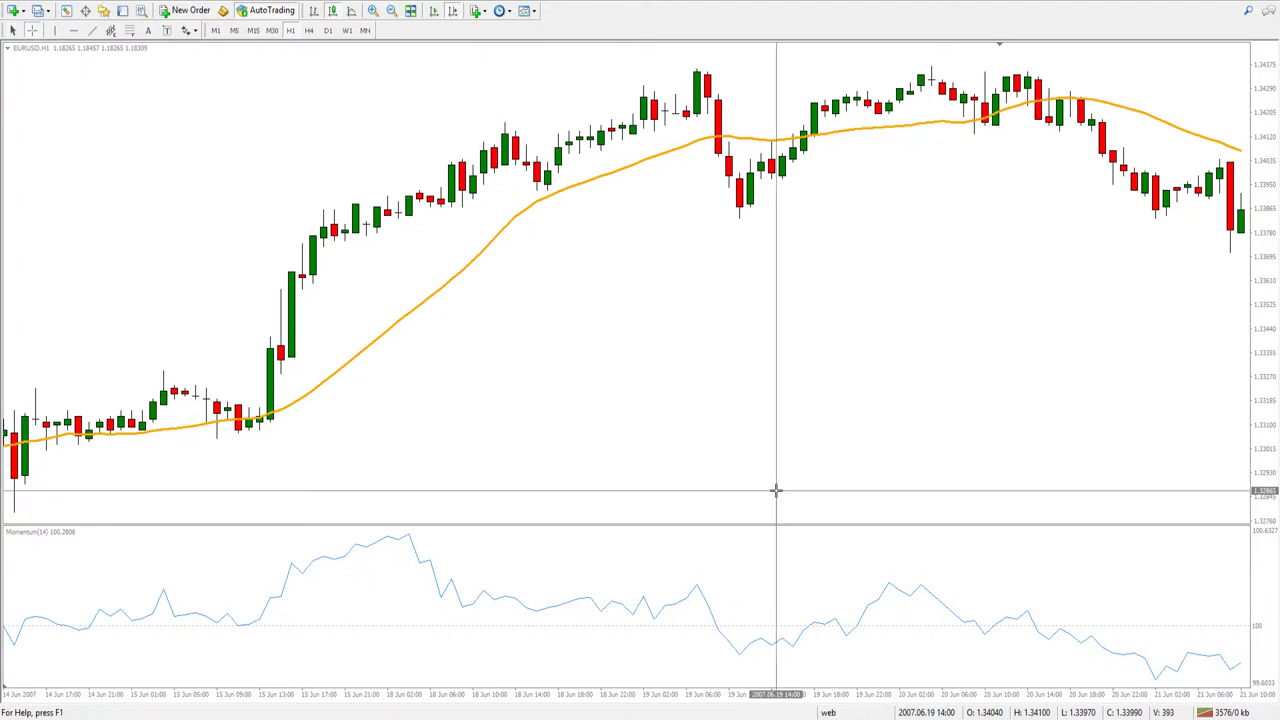
middle_click(720, 143)
Examine Momentum and the moving average for further 100-level crossings from 20 to 28 June.
scroll(869, 341, down, 5)
scroll(869, 341, down, 3)
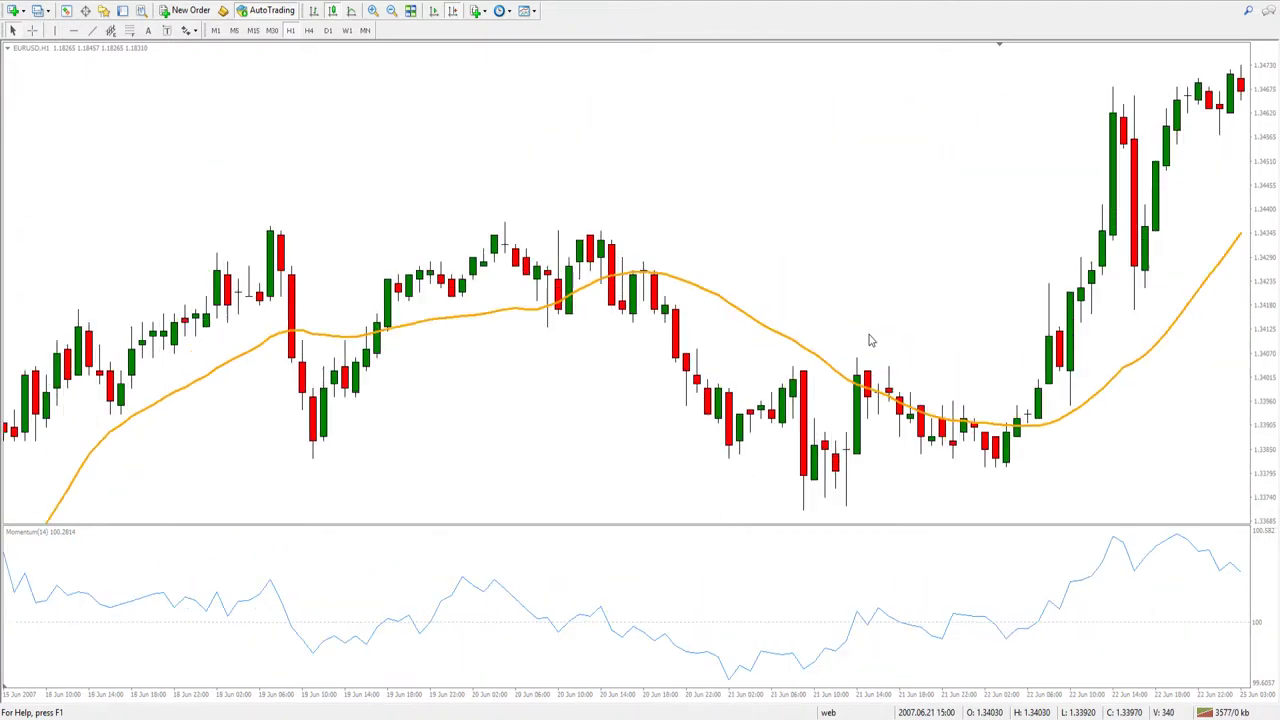
scroll(828, 455, up, 3)
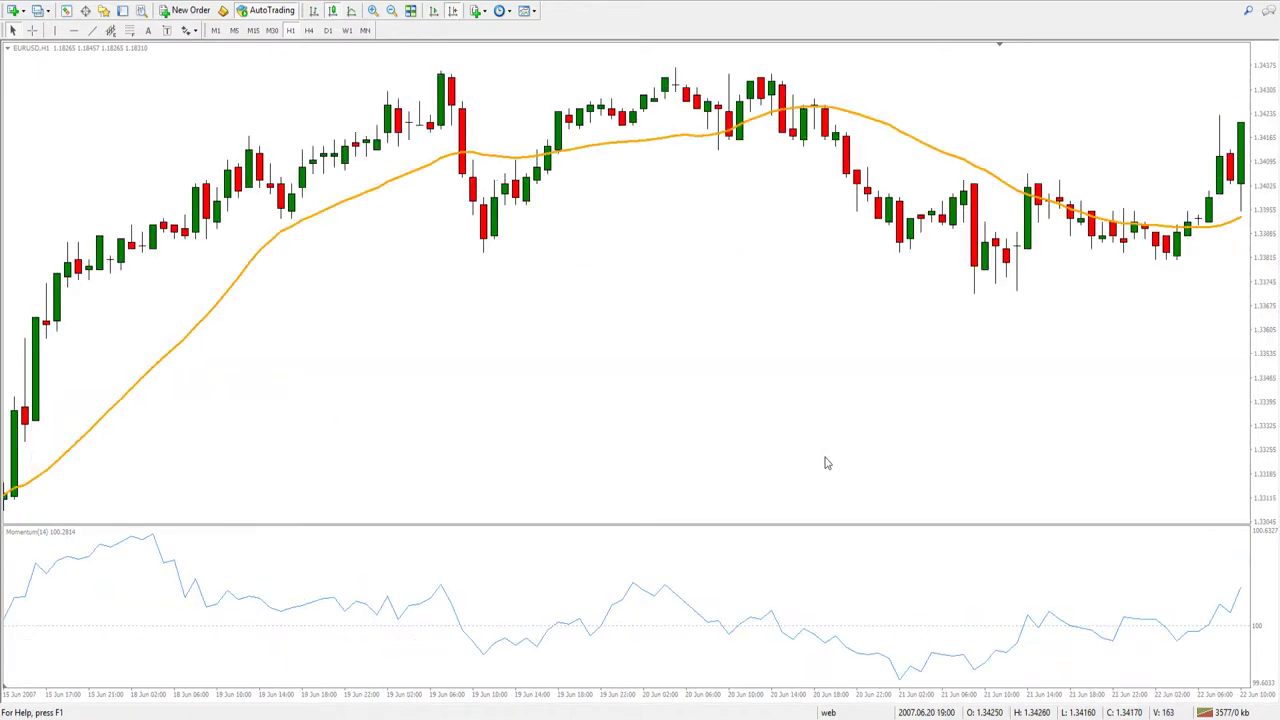
scroll(827, 462, down, 6)
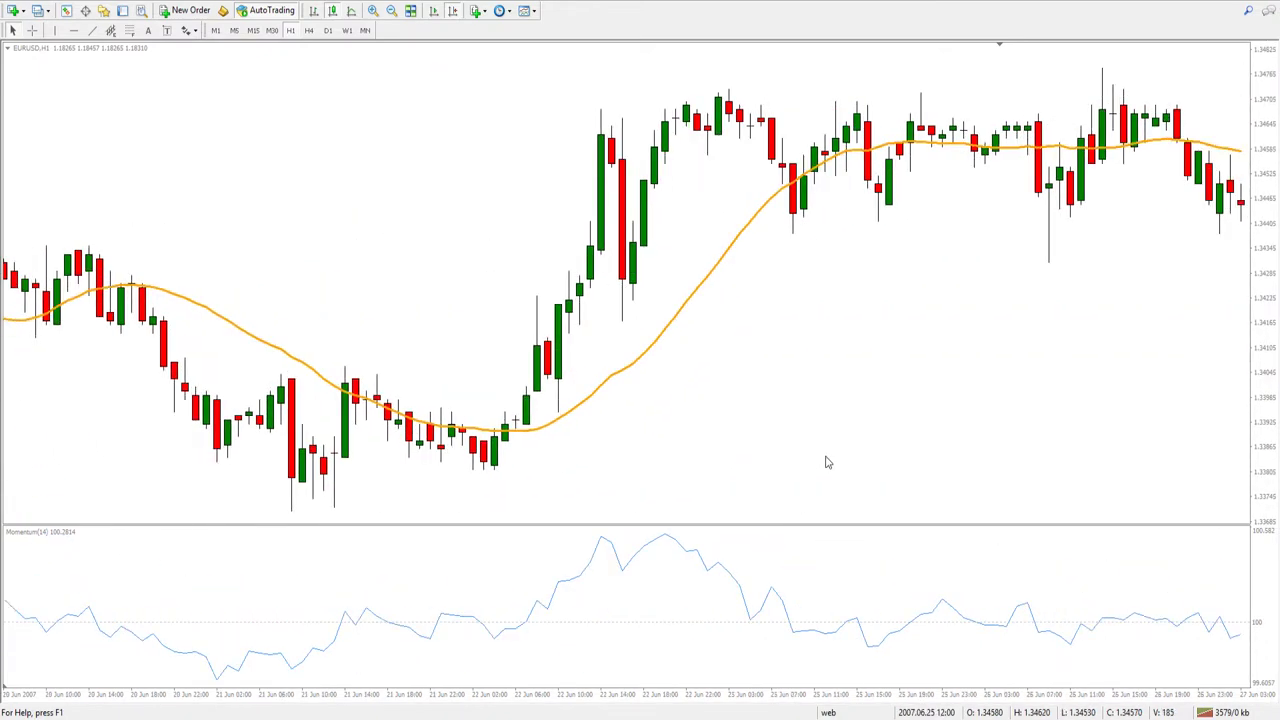
scroll(827, 462, down, 6)
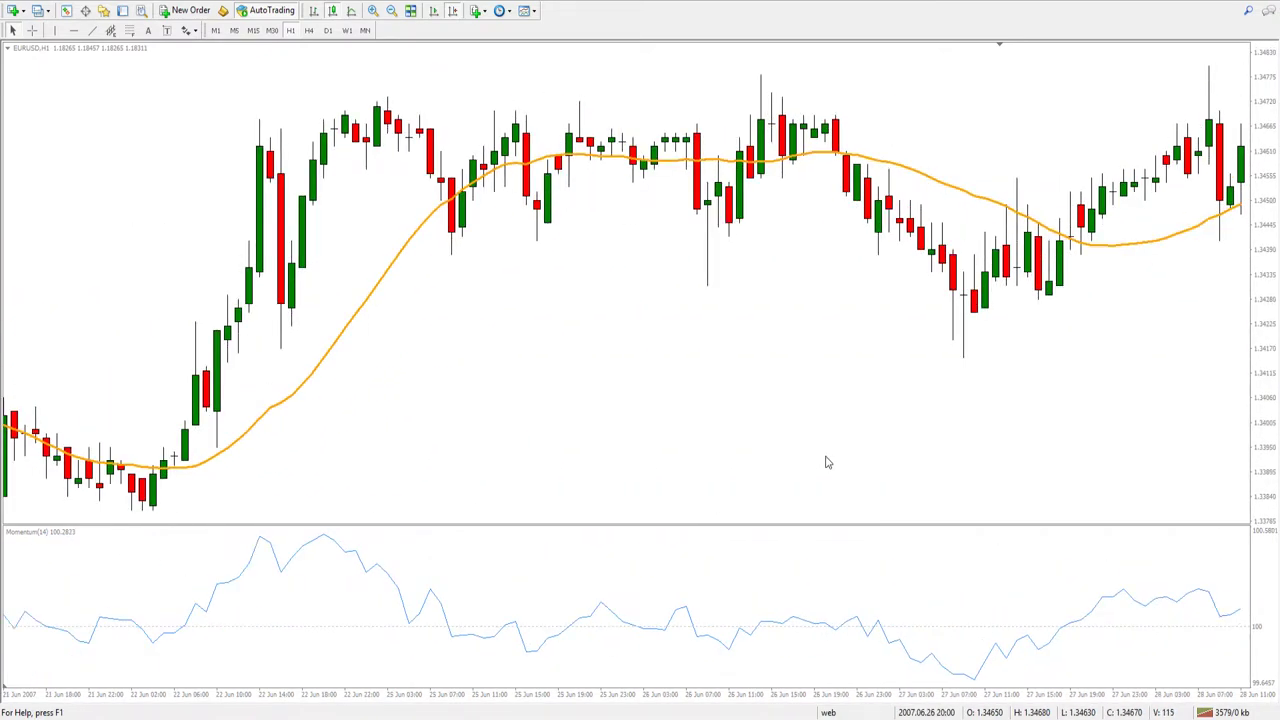